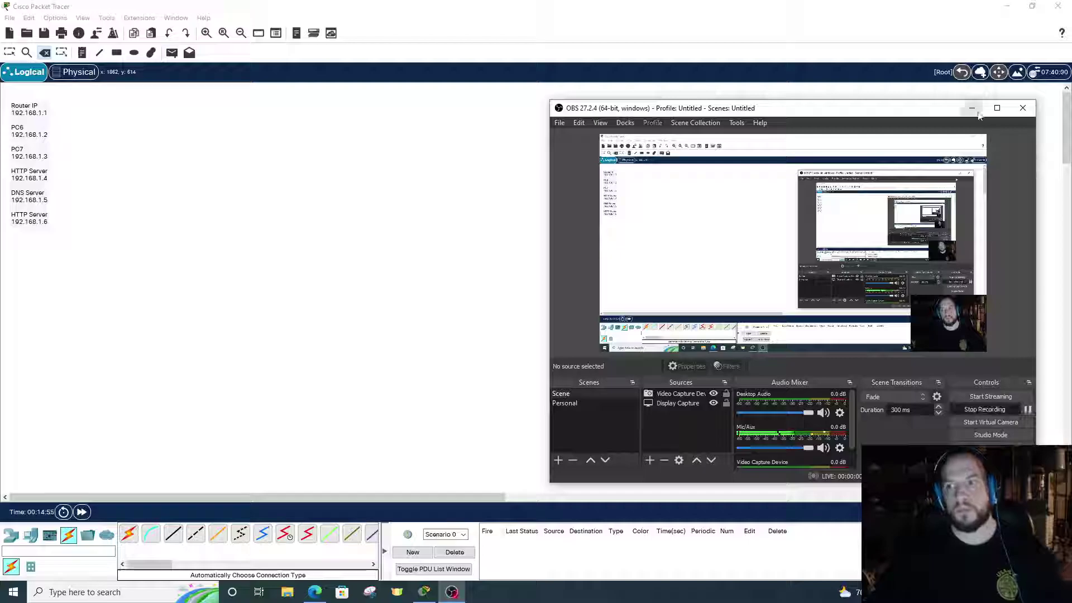
# Bring the Packet Tracer workspace with its IP address plan note into full view.
pyautogui.click(973, 108)
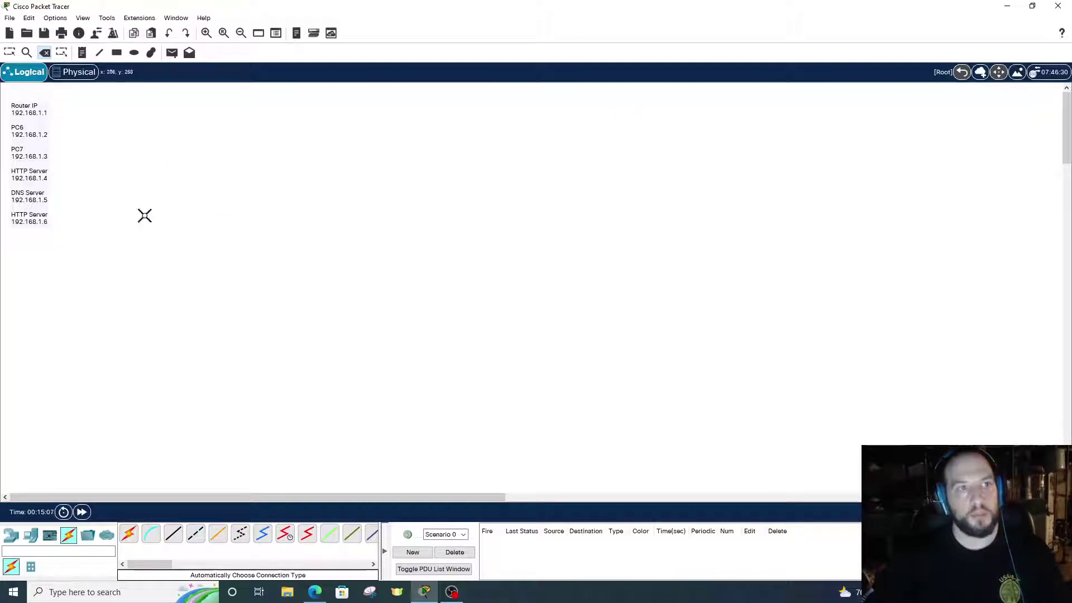
# Place an ISR4331 router, a 2960 switch below it, and PCs PC8 and PC9 beneath.
pyautogui.click(12, 539)
pyautogui.click(128, 533)
pyautogui.click(221, 178)
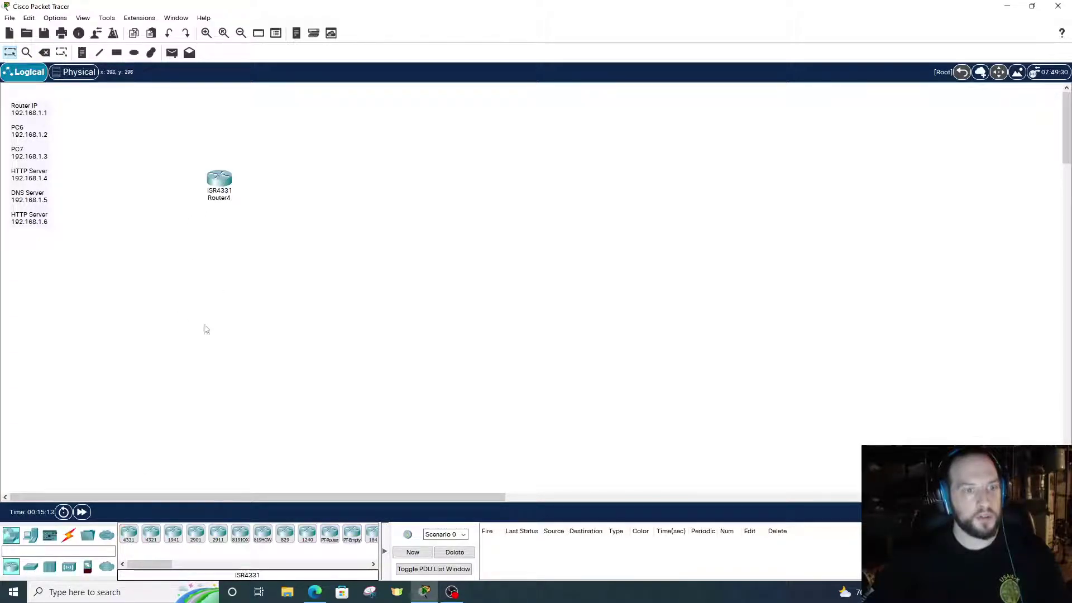
pyautogui.click(31, 567)
pyautogui.click(129, 534)
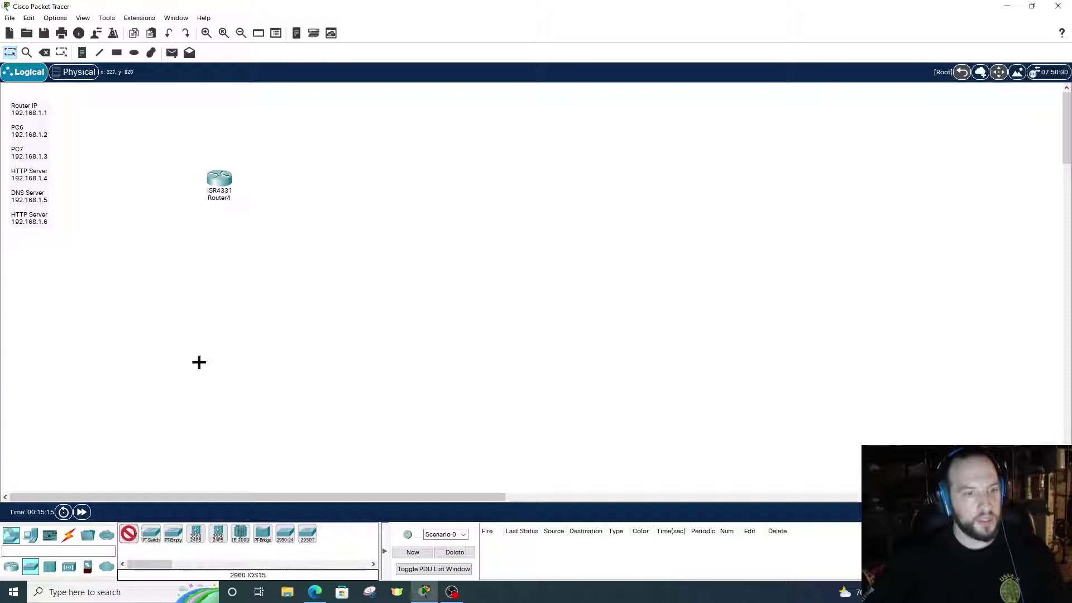
pyautogui.click(215, 286)
pyautogui.click(30, 535)
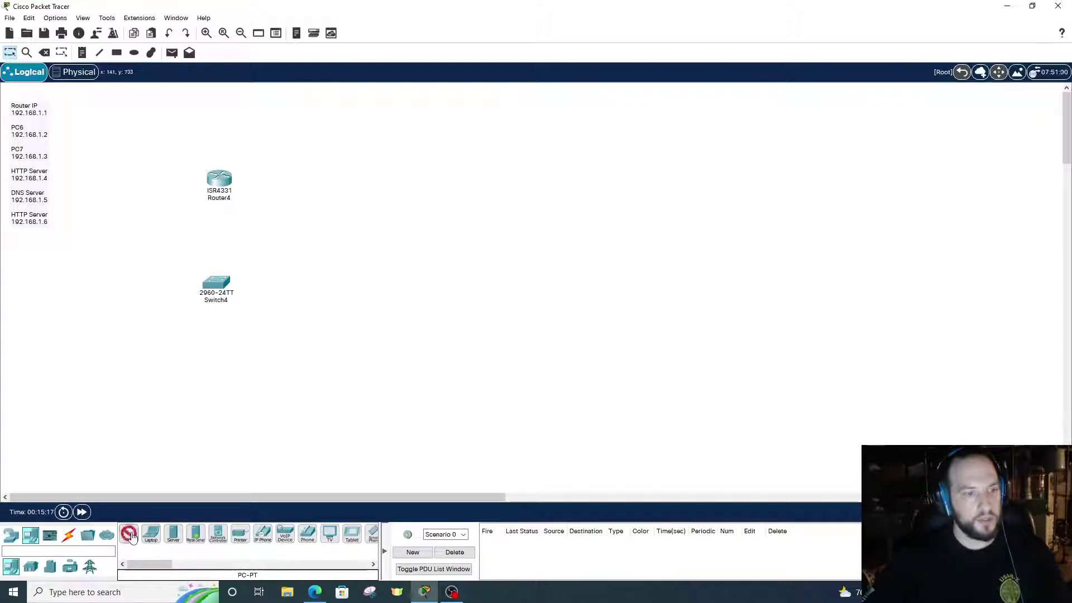
pyautogui.click(160, 363)
pyautogui.click(129, 533)
pyautogui.click(254, 362)
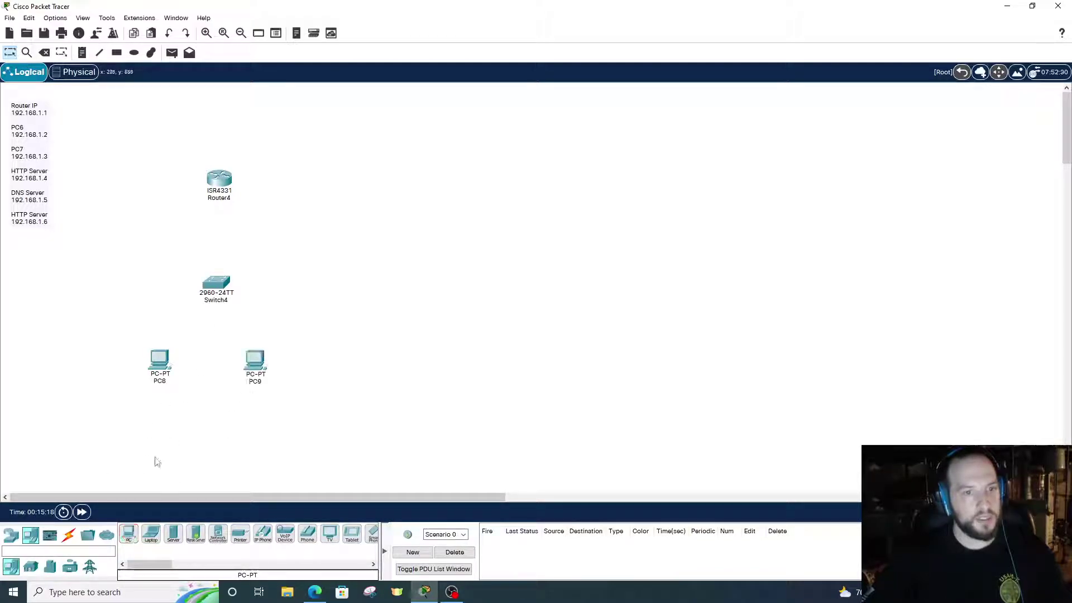
# Add two generic servers right of the router and align them beside the switch.
pyautogui.click(10, 535)
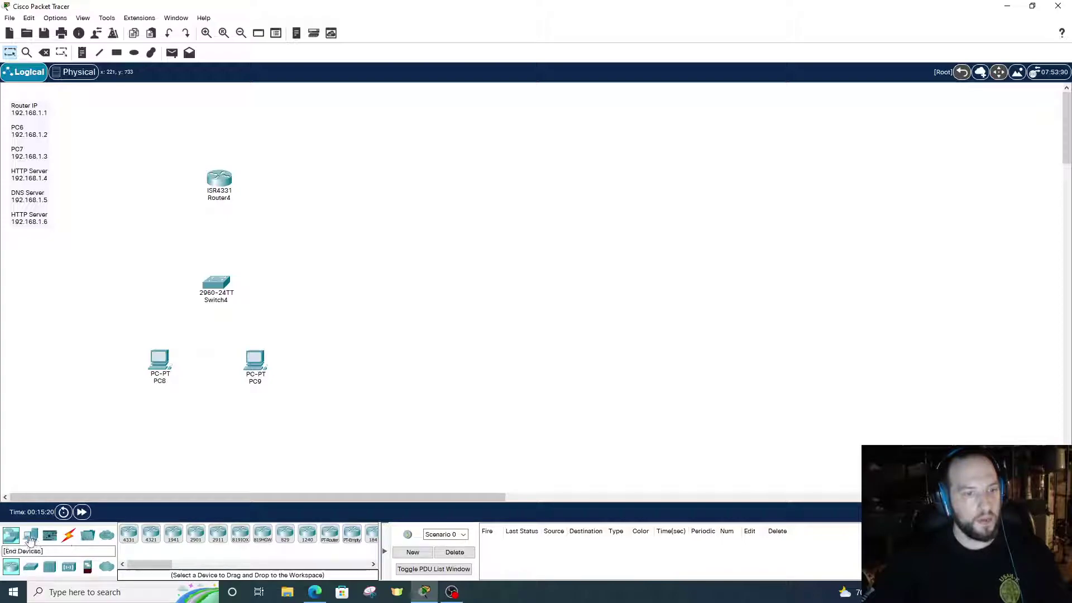
pyautogui.click(30, 535)
pyautogui.click(173, 533)
pyautogui.click(329, 238)
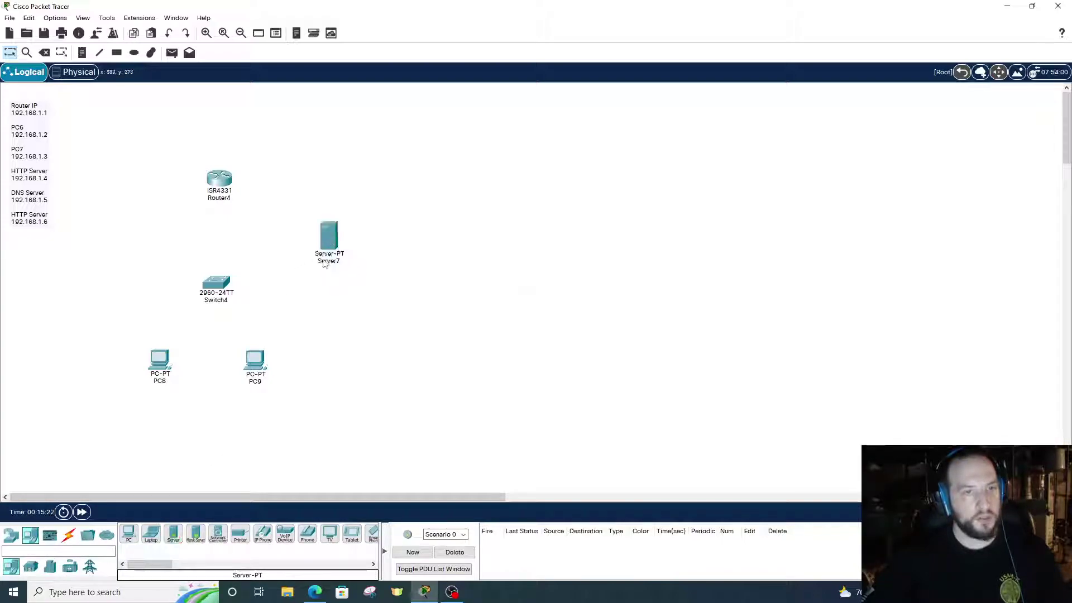
pyautogui.click(170, 534)
pyautogui.click(316, 310)
pyautogui.moveTo(329, 234); pyautogui.dragTo(313, 218)
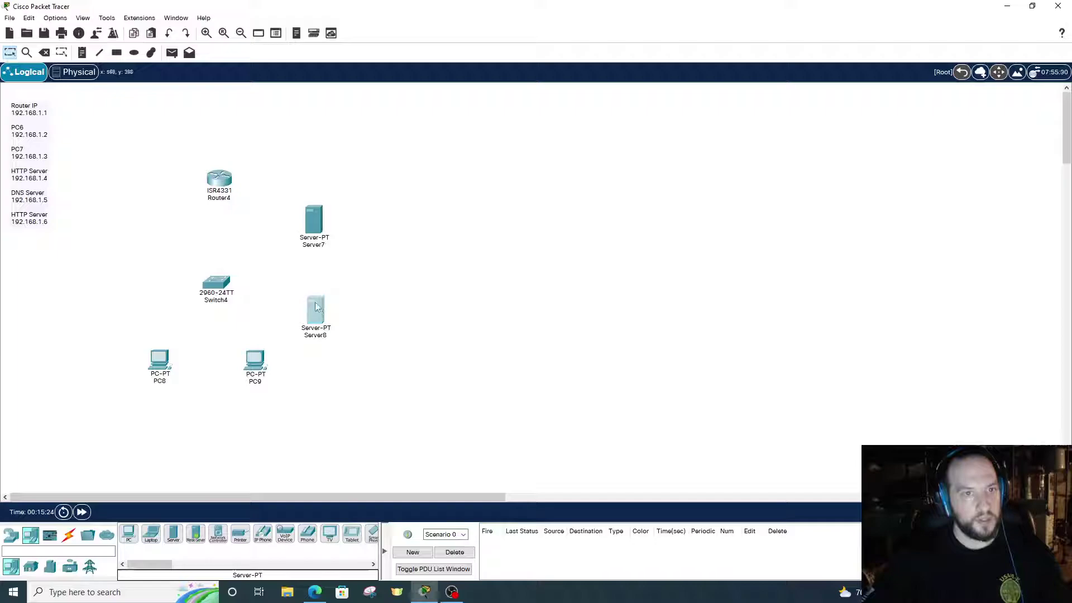
pyautogui.moveTo(316, 307); pyautogui.dragTo(315, 289)
# Relabel the PC entries in the address note to PC8 and PC9.
pyautogui.click(29, 125)
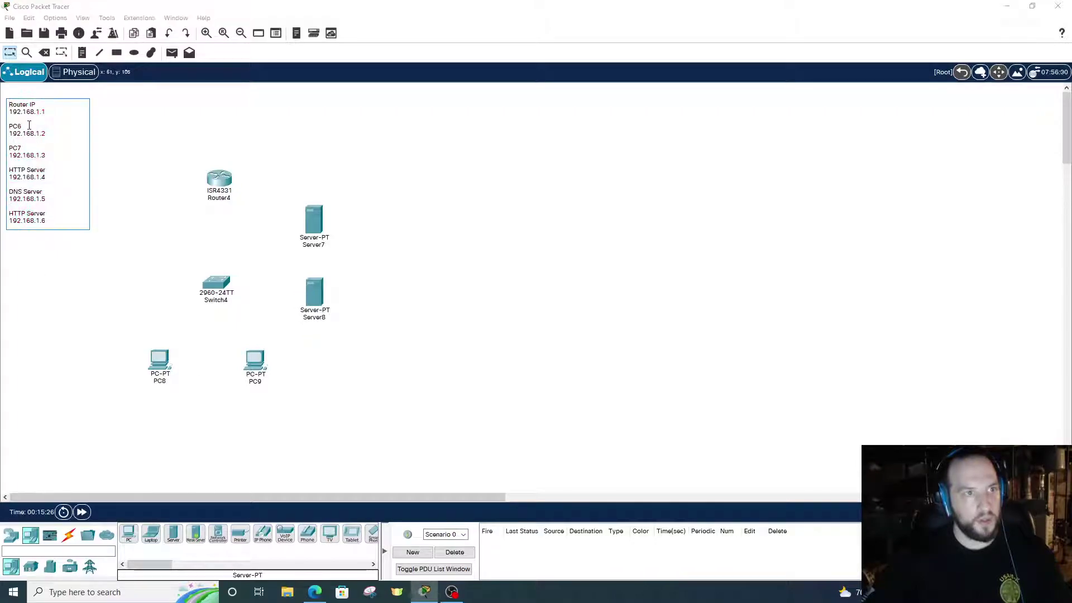
pyautogui.click(29, 125)
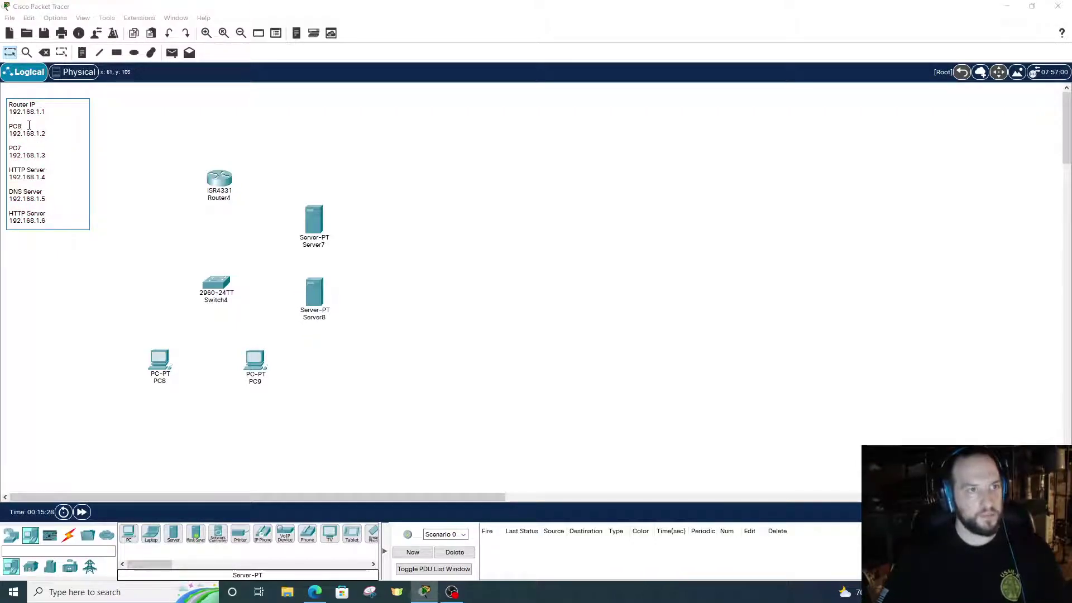
pyautogui.press('BackSpace')
pyautogui.write('98')
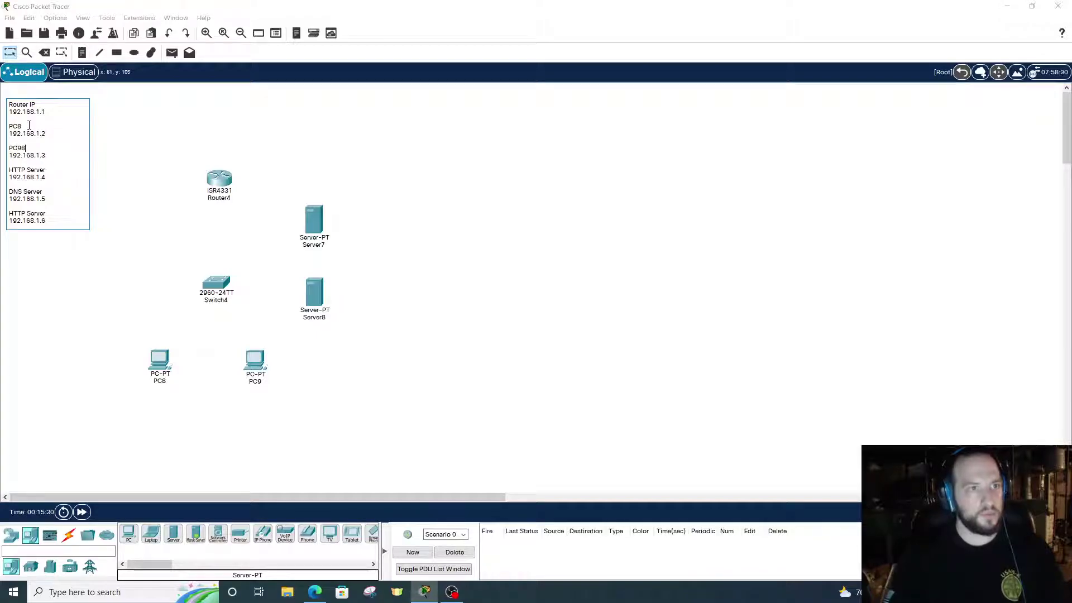
pyautogui.click(185, 268)
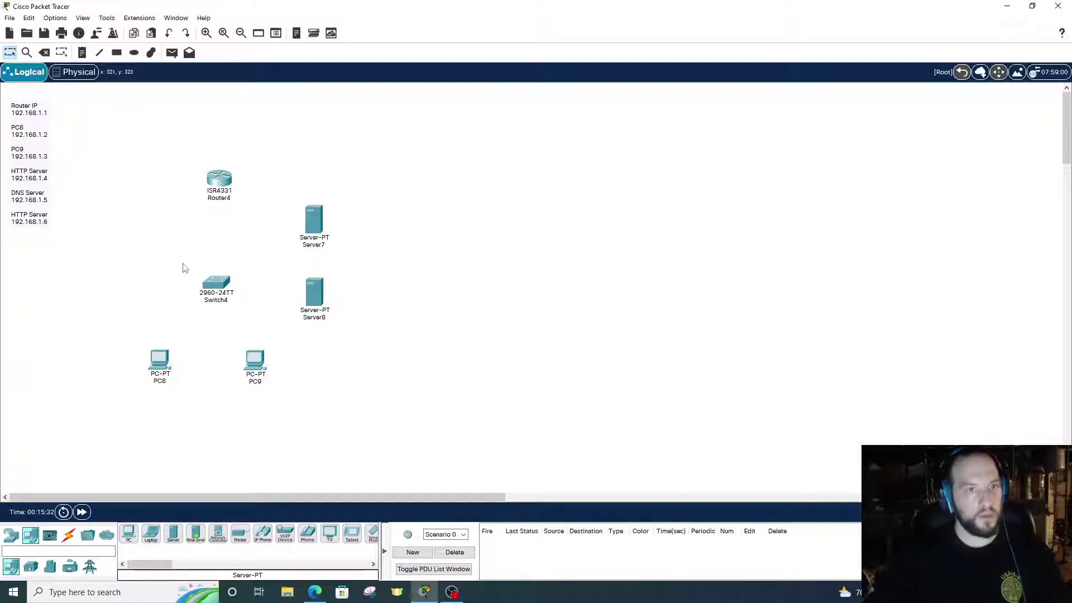
pyautogui.click(215, 286)
pyautogui.click(719, 101)
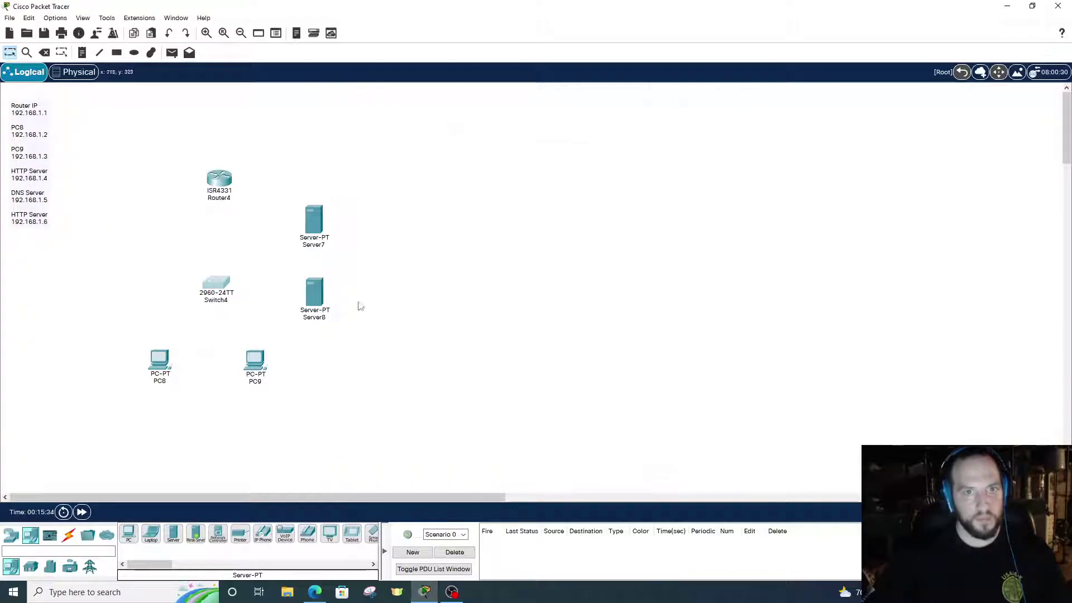
# Cable PC8 and PC9 to the switch using automatic connection type.
pyautogui.moveTo(312, 300); pyautogui.dragTo(309, 297)
pyautogui.click(69, 535)
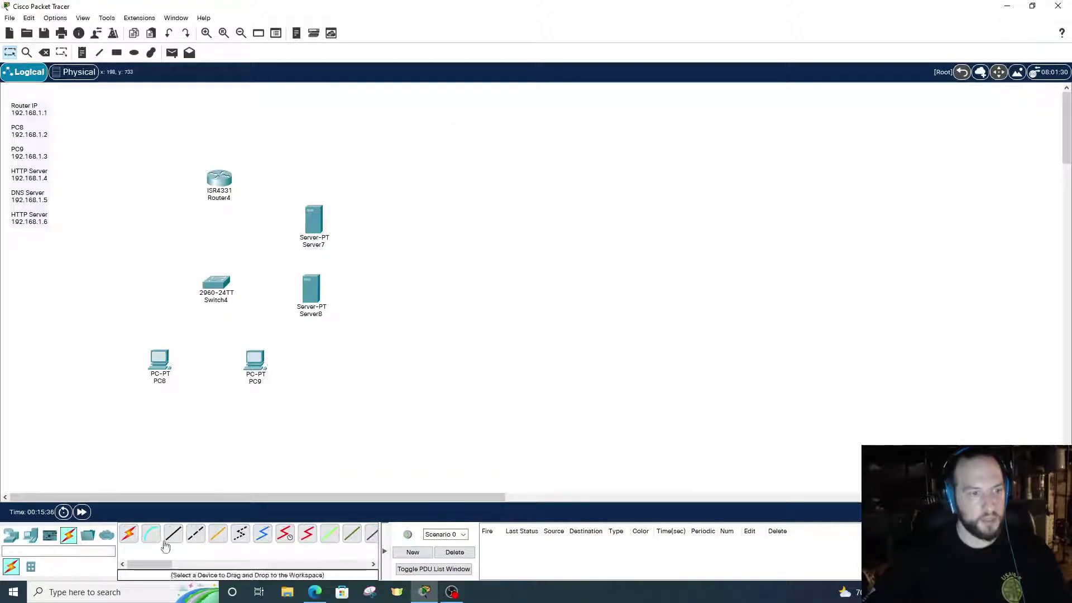
pyautogui.click(107, 535)
pyautogui.click(69, 535)
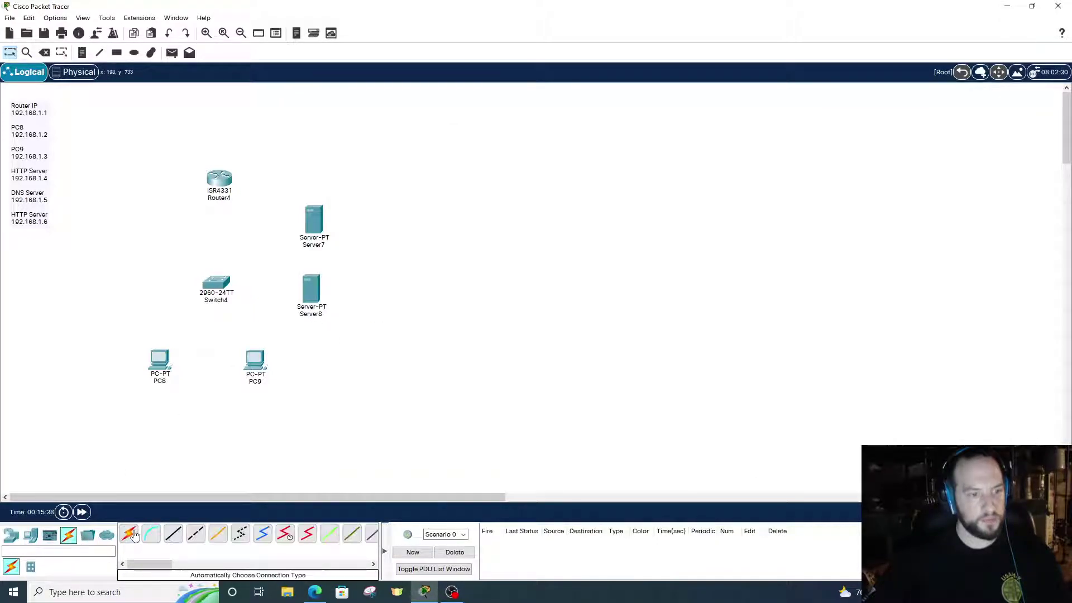
pyautogui.click(128, 534)
pyautogui.click(168, 375)
pyautogui.click(217, 286)
pyautogui.click(129, 533)
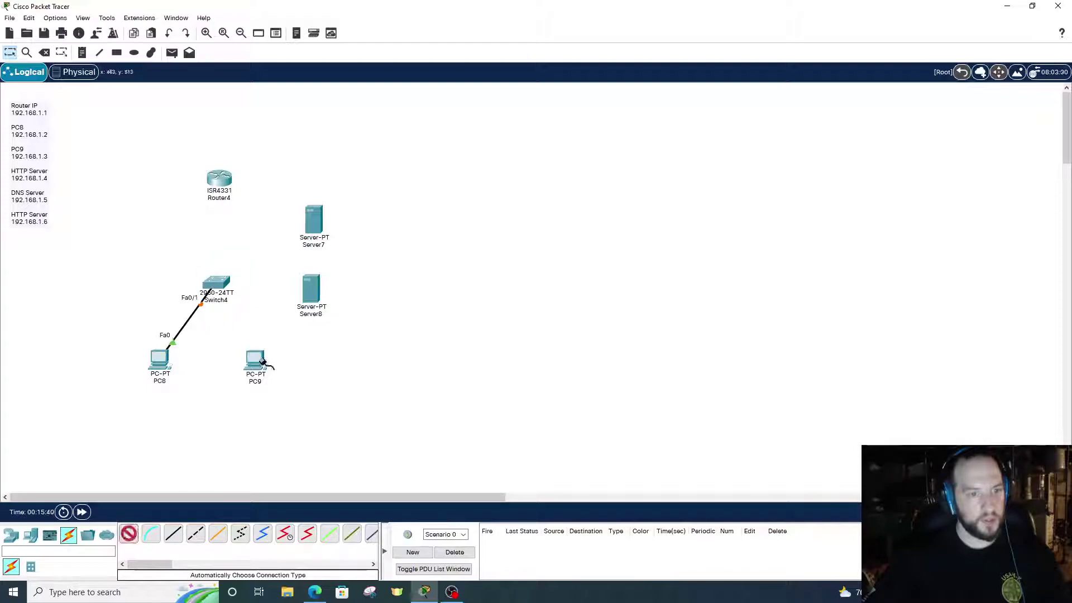
pyautogui.click(256, 362)
pyautogui.click(218, 302)
# Cable the switch to the router, Server8 and Server7, then tidy the server positions.
pyautogui.click(129, 533)
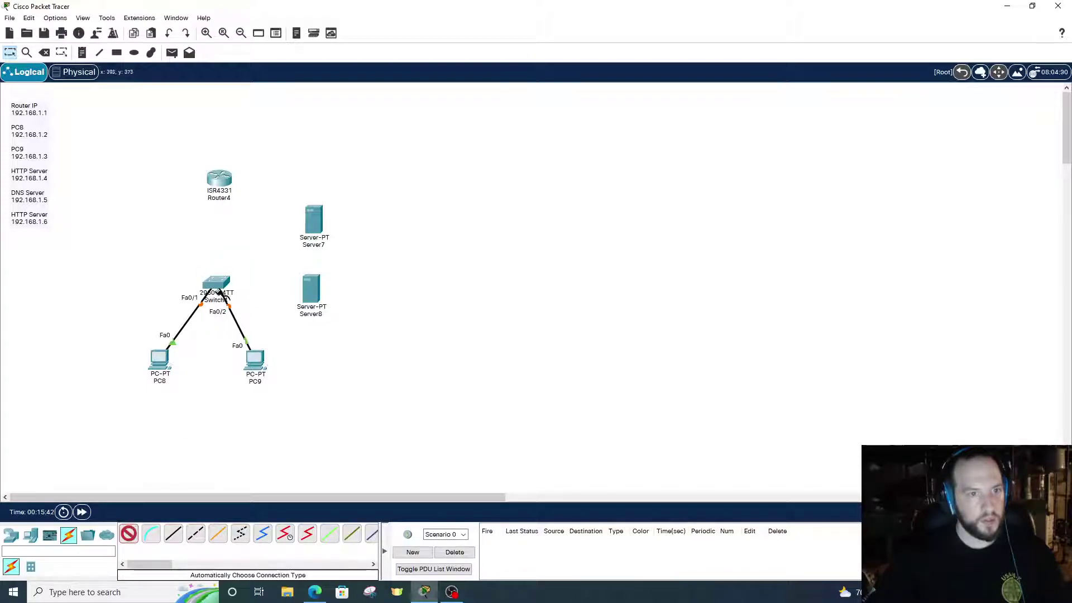
pyautogui.click(216, 282)
pyautogui.click(219, 178)
pyautogui.click(129, 534)
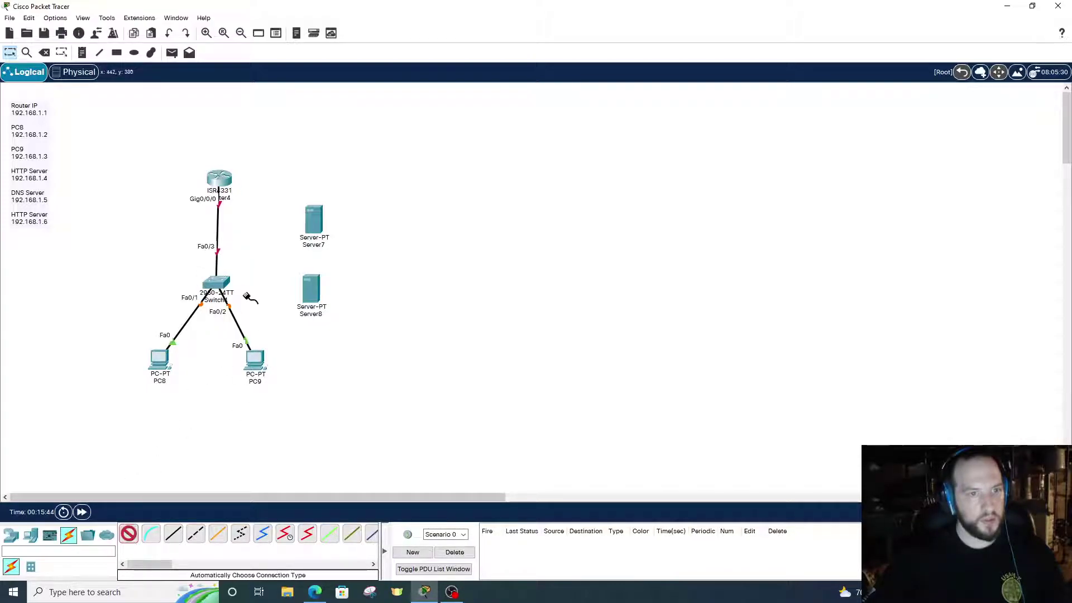
pyautogui.click(219, 284)
pyautogui.click(311, 287)
pyautogui.click(129, 534)
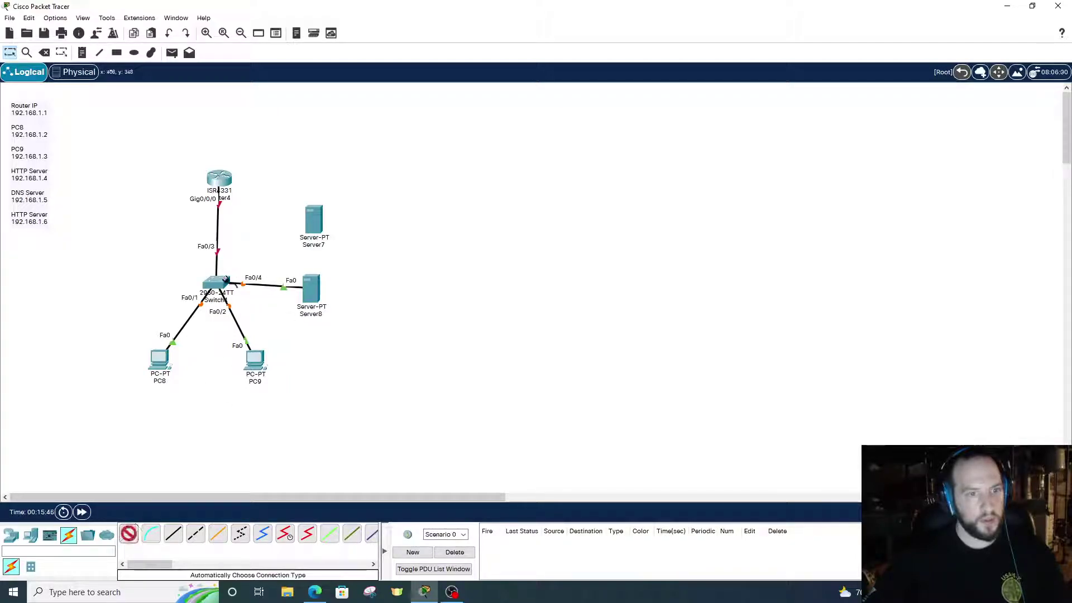
pyautogui.click(218, 282)
pyautogui.click(315, 223)
pyautogui.moveTo(306, 225); pyautogui.dragTo(303, 226)
pyautogui.moveTo(311, 289); pyautogui.dragTo(310, 291)
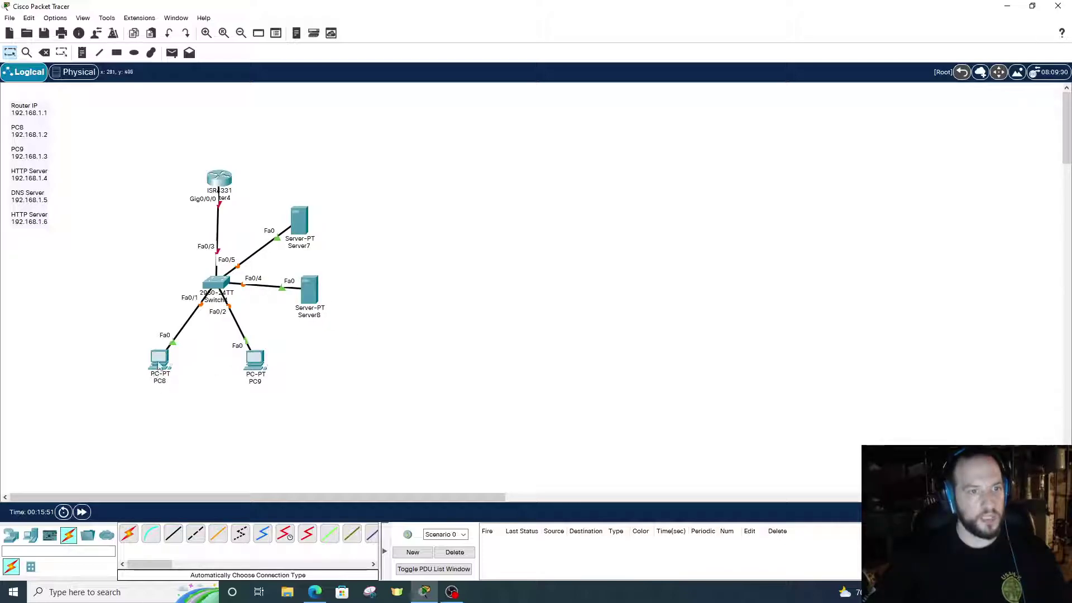
# Set PC8's default gateway to 192.168.1.1 and DNS server to 192.168.1.5.
pyautogui.click(158, 360)
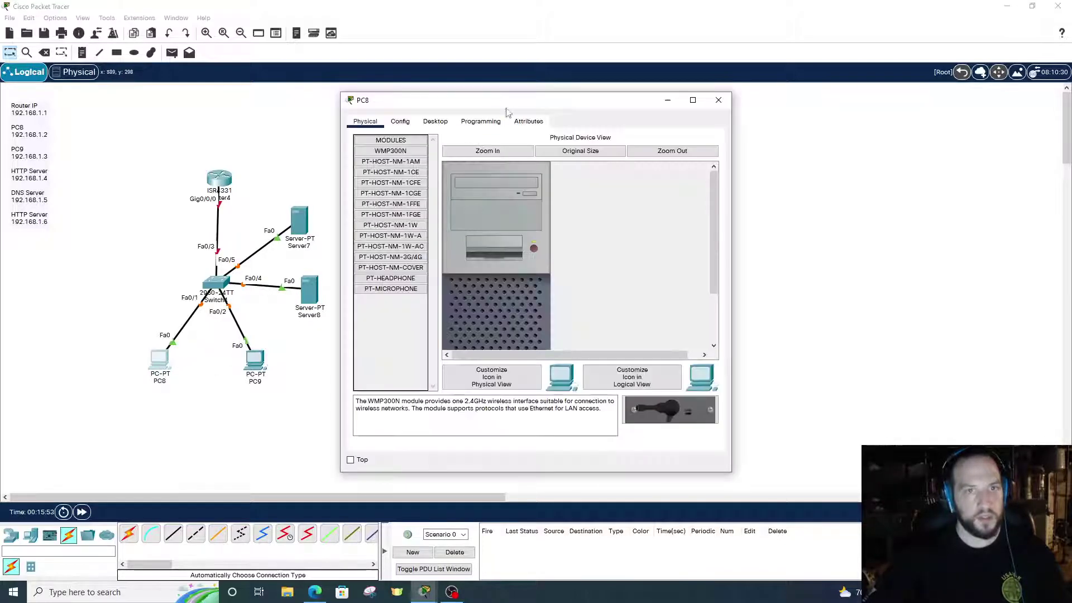
pyautogui.moveTo(507, 102); pyautogui.dragTo(580, 91)
pyautogui.click(473, 108)
pyautogui.click(476, 173)
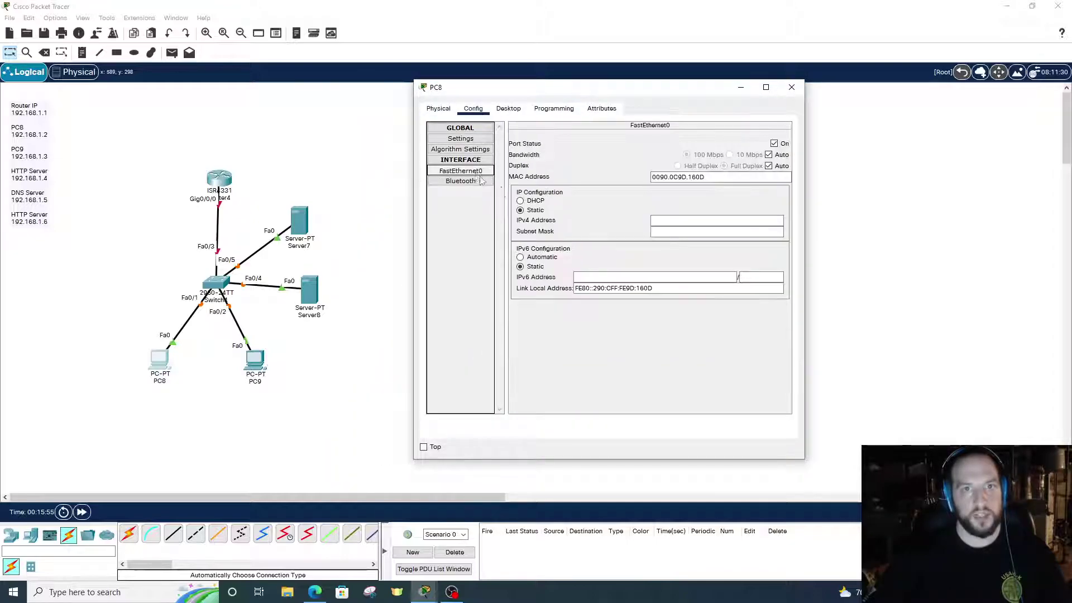
pyautogui.click(462, 140)
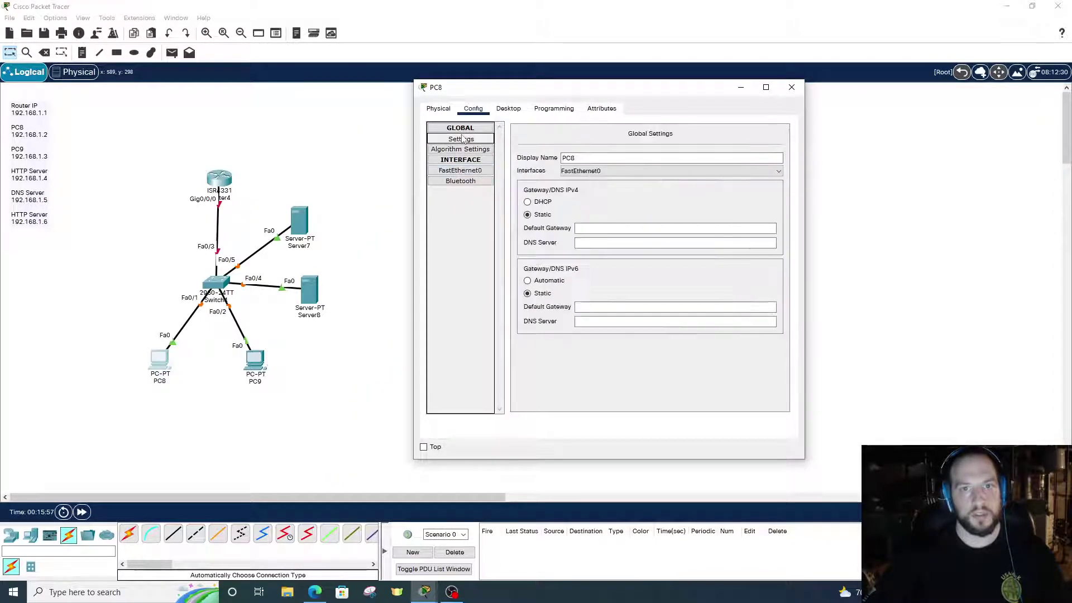
pyautogui.click(629, 226)
pyautogui.write('192.168.1.1')
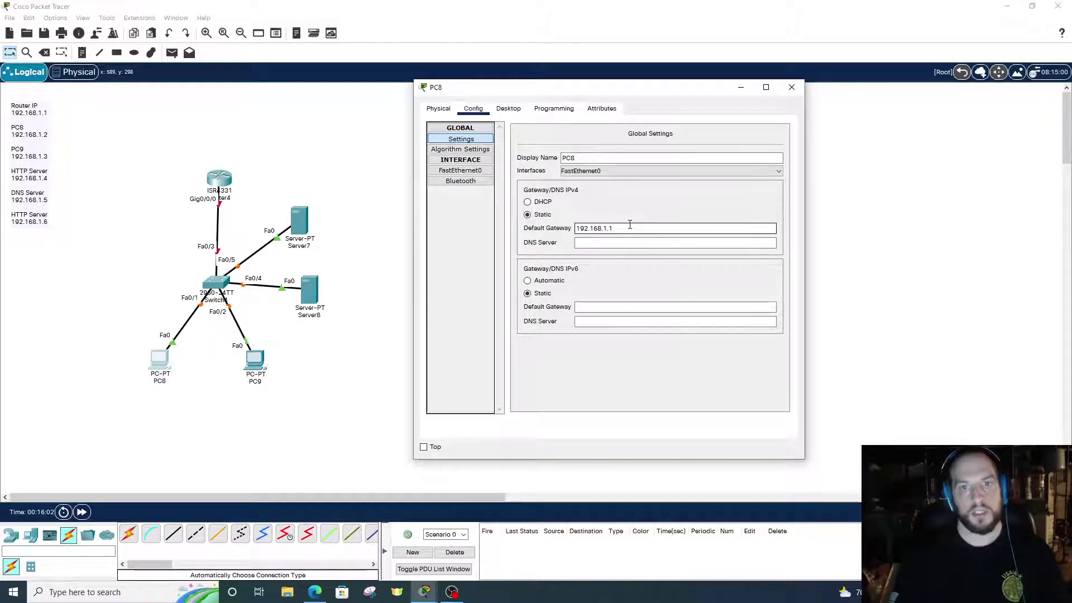
pyautogui.press('Tab')
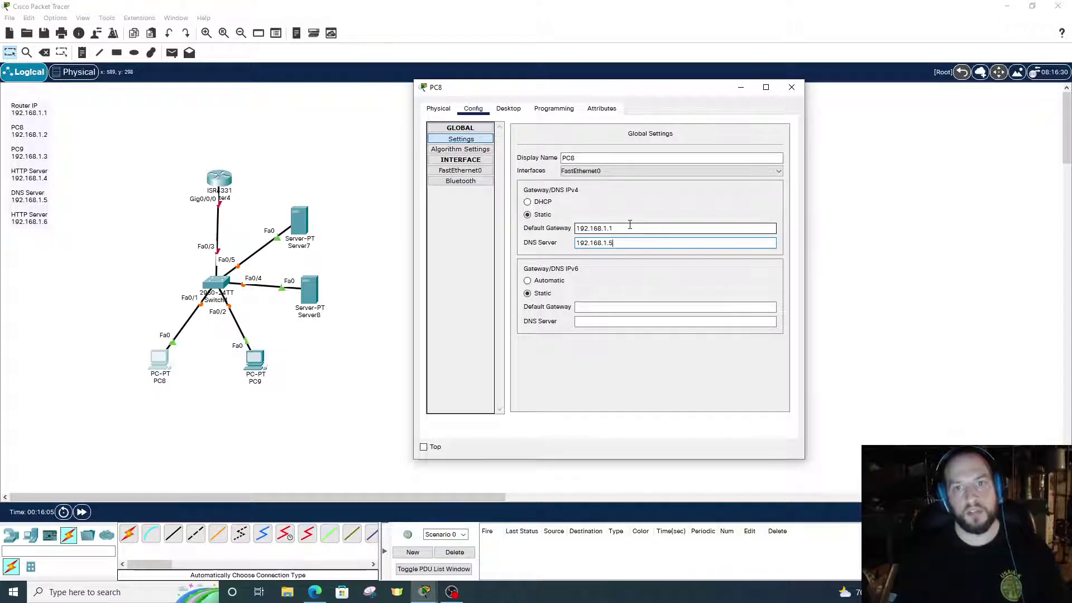
# Give PC8's FastEthernet0 the address 192.168.1.2 with mask 255.255.255.0.
pyautogui.click(461, 170)
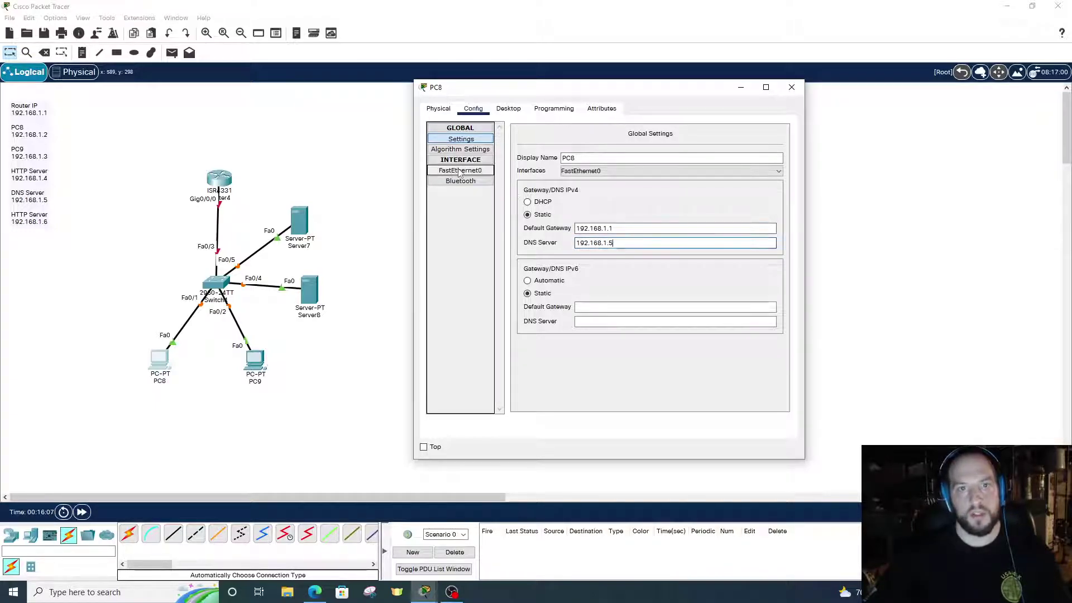
pyautogui.click(673, 220)
pyautogui.write('192')
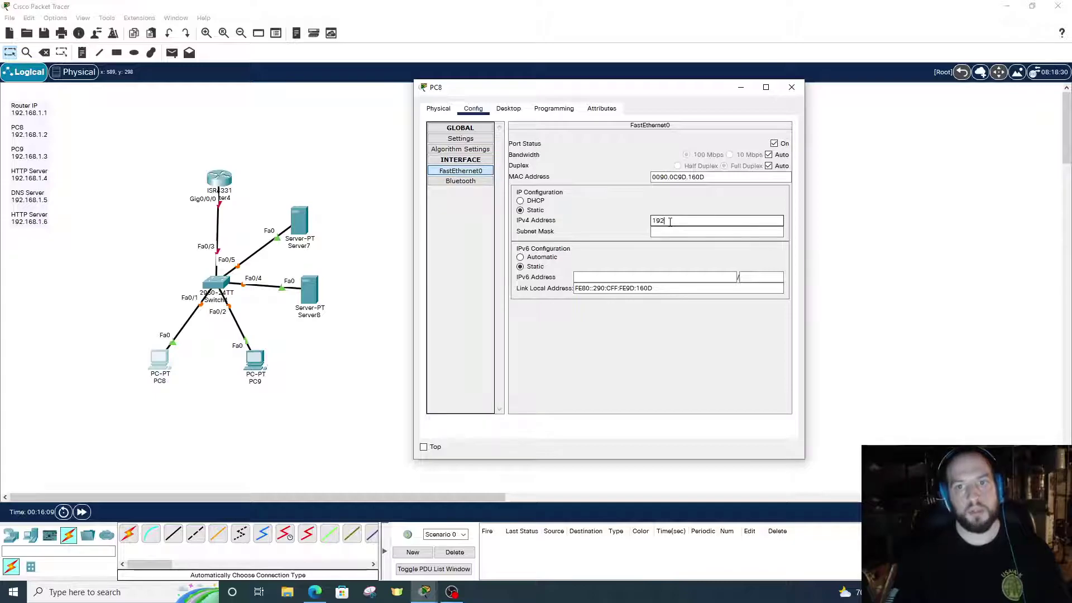
pyautogui.write('.168.1.')
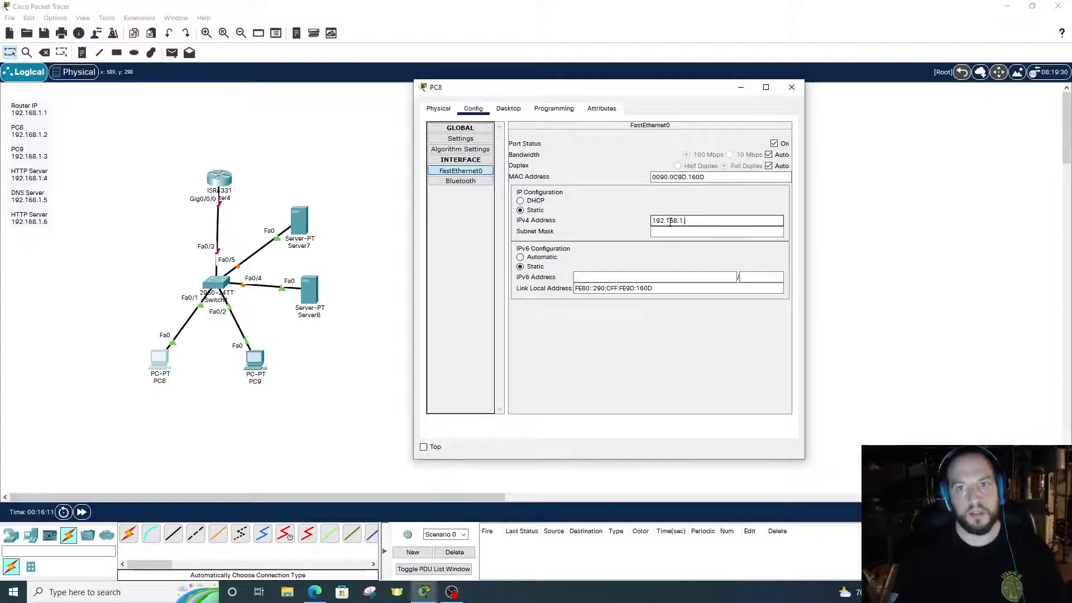
pyautogui.write('2')
pyautogui.press('Tab')
pyautogui.press('Tab')
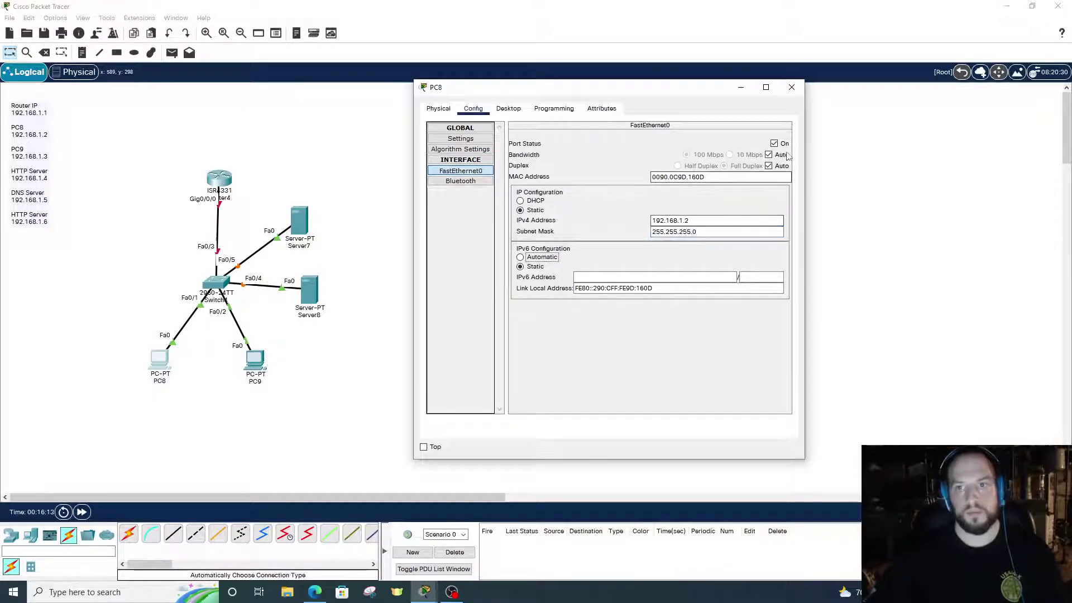
pyautogui.click(792, 87)
# Open Router4's GigabitEthernet0/0/0 interface configuration.
pyautogui.click(262, 373)
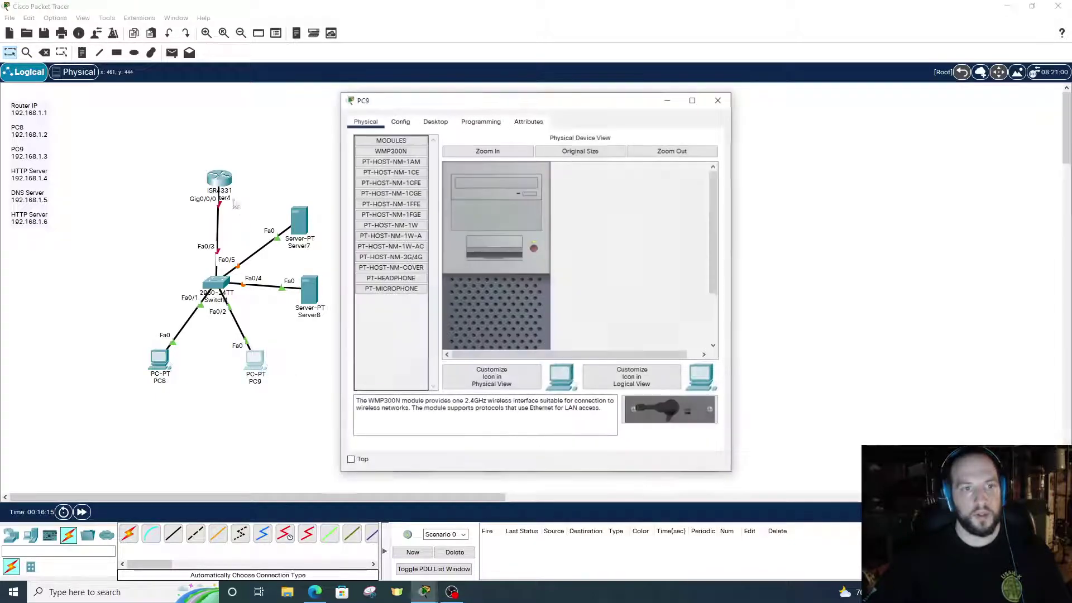
pyautogui.click(724, 98)
pyautogui.click(221, 179)
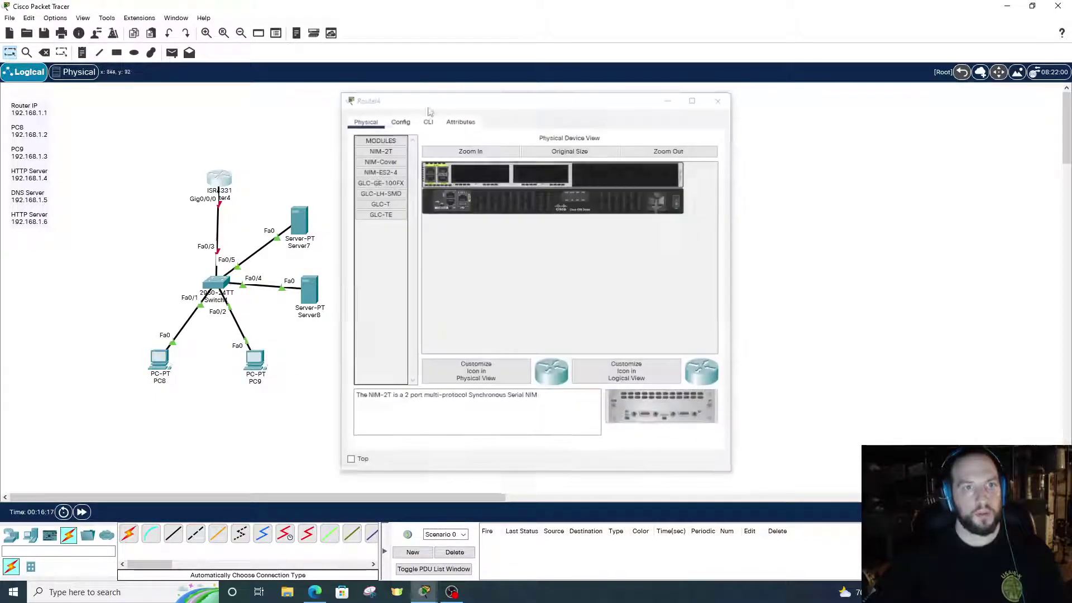
pyautogui.click(219, 182)
pyautogui.moveTo(491, 106); pyautogui.dragTo(558, 102)
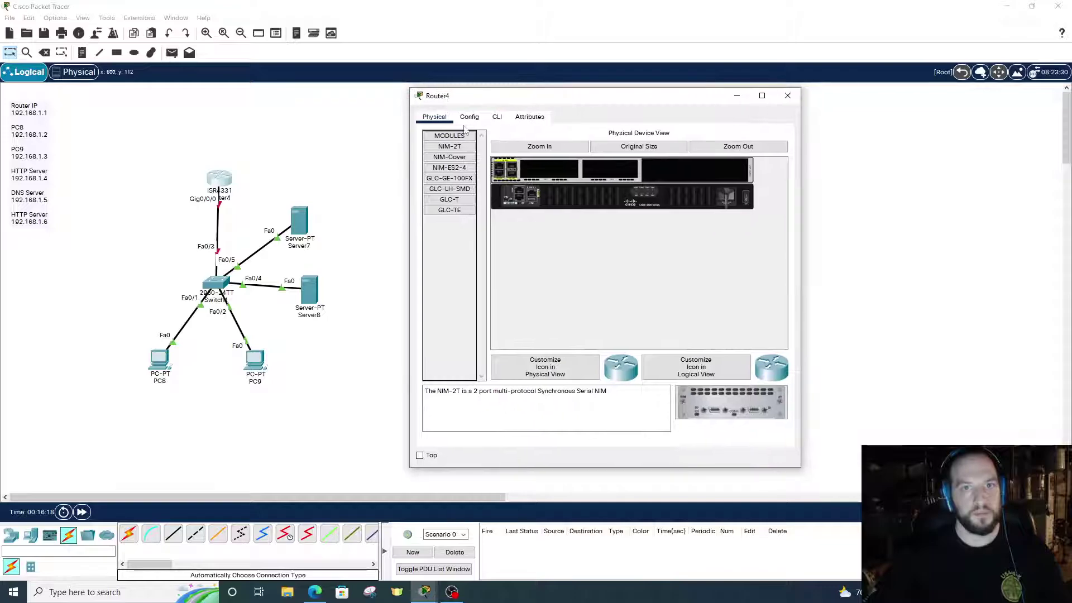
pyautogui.click(469, 117)
pyautogui.click(477, 233)
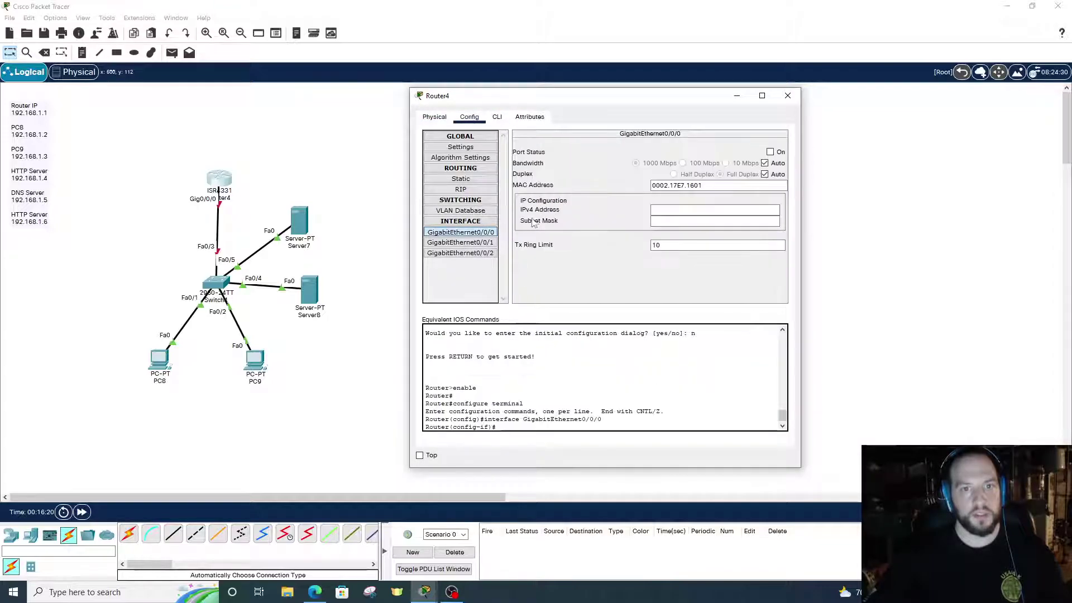
# Assign GigabitEthernet0/0/0 192.168.1.1/255.255.255.0 and switch the port on.
pyautogui.click(668, 210)
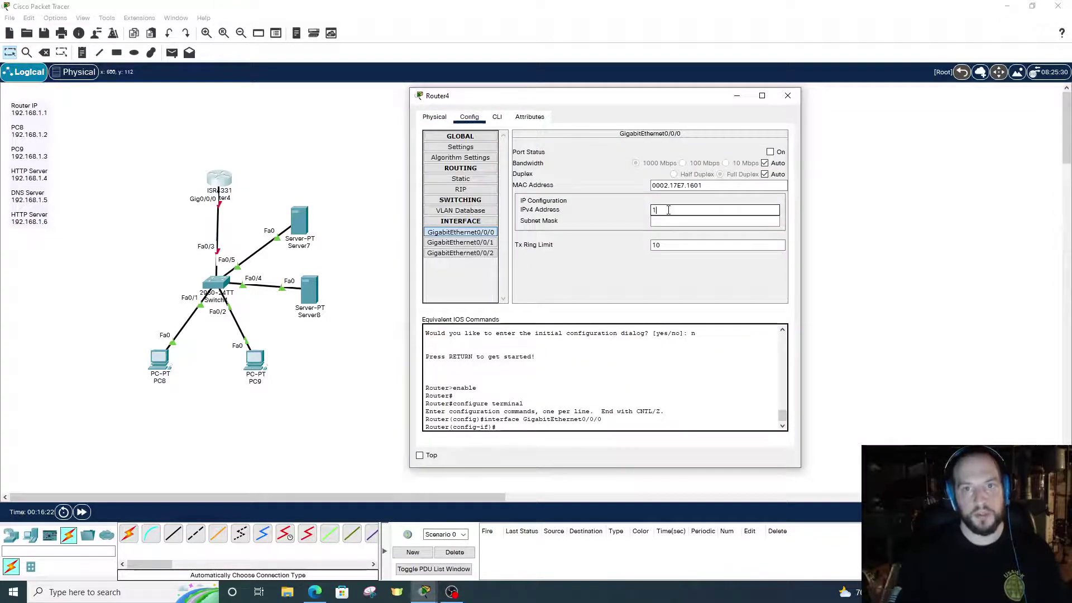
pyautogui.write('192.168.1.1')
pyautogui.press('Tab')
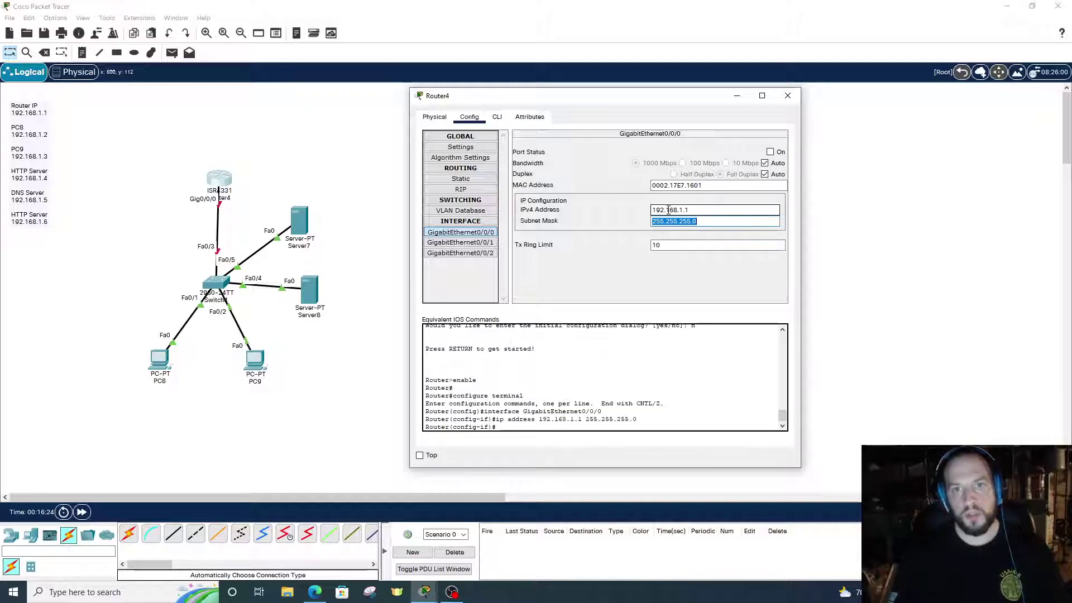
pyautogui.press('Return')
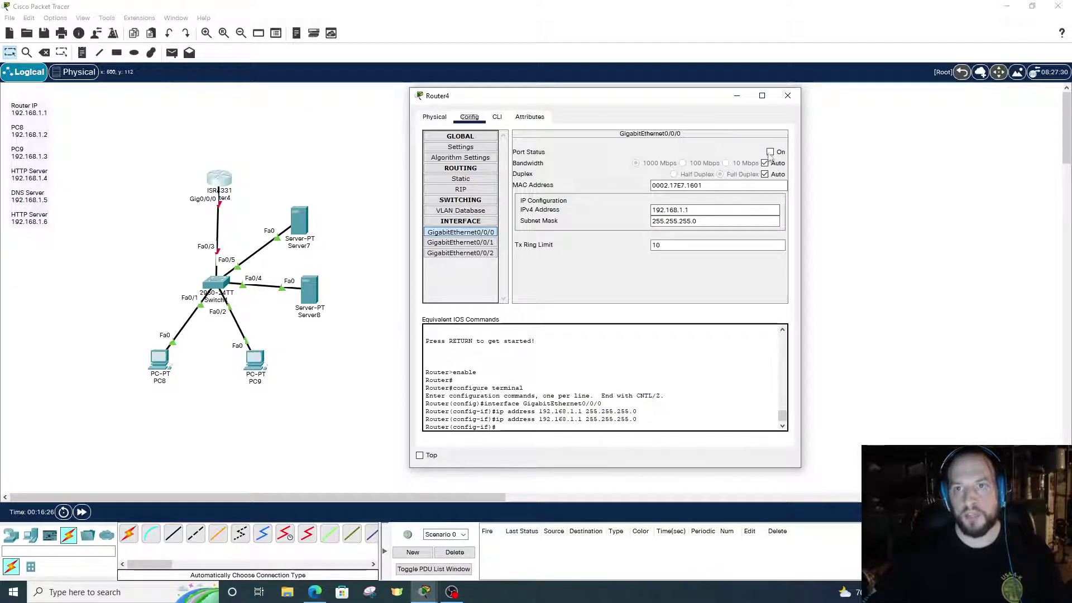
pyautogui.click(771, 152)
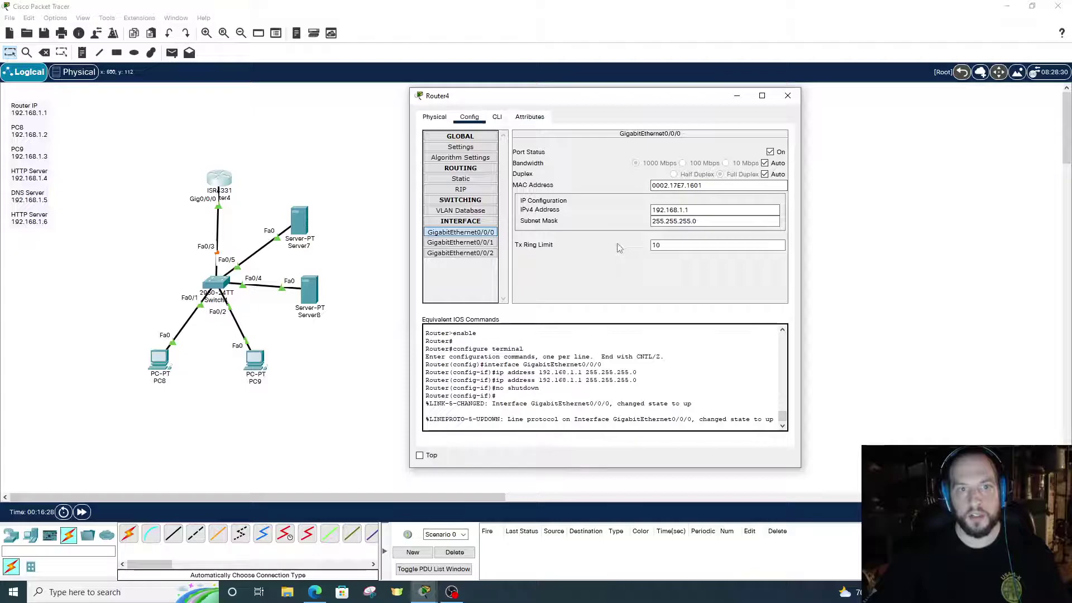
pyautogui.click(788, 96)
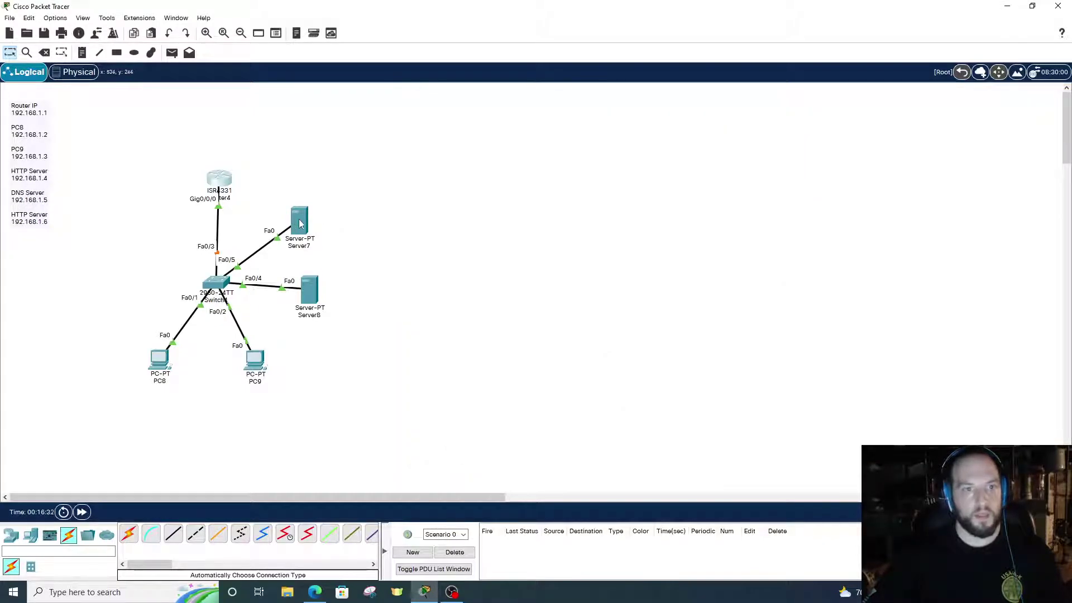
pyautogui.click(300, 247)
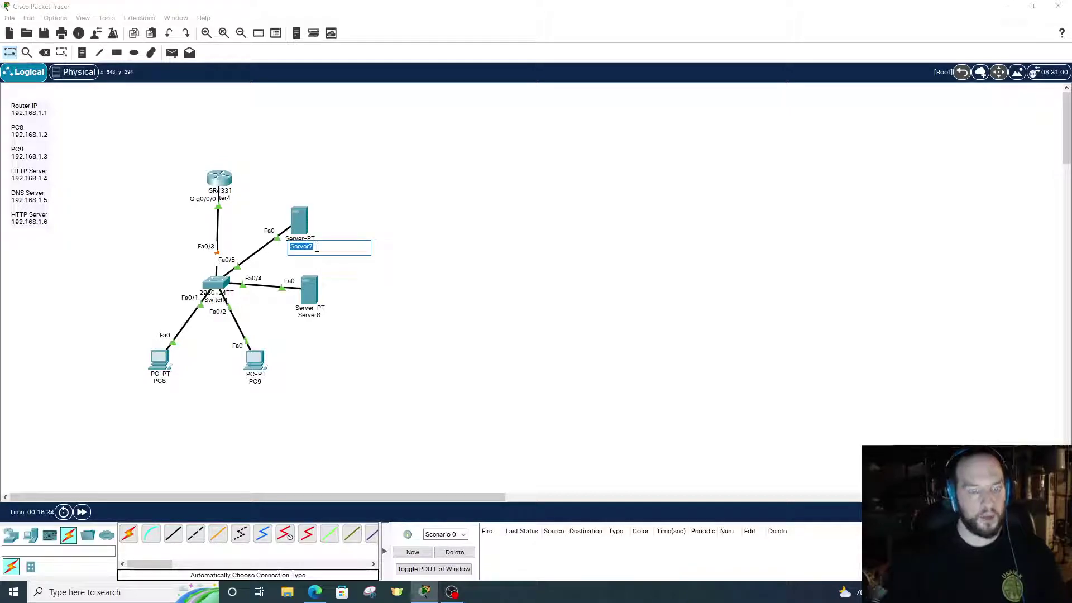
# Rename Server7 to 'HTTP Server'.
pyautogui.write('HTTP')
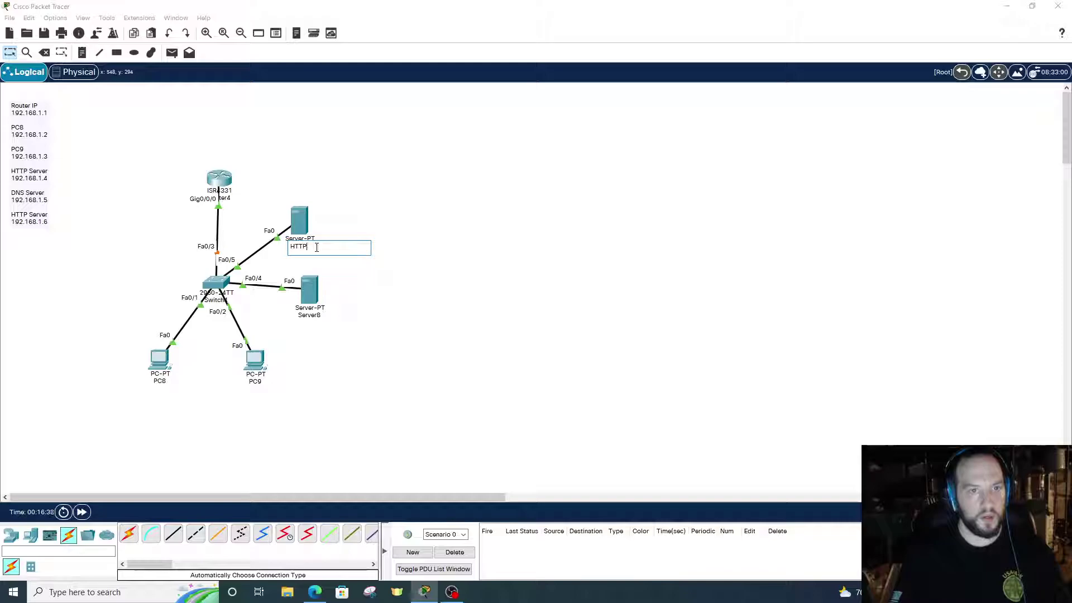
pyautogui.write(' Server')
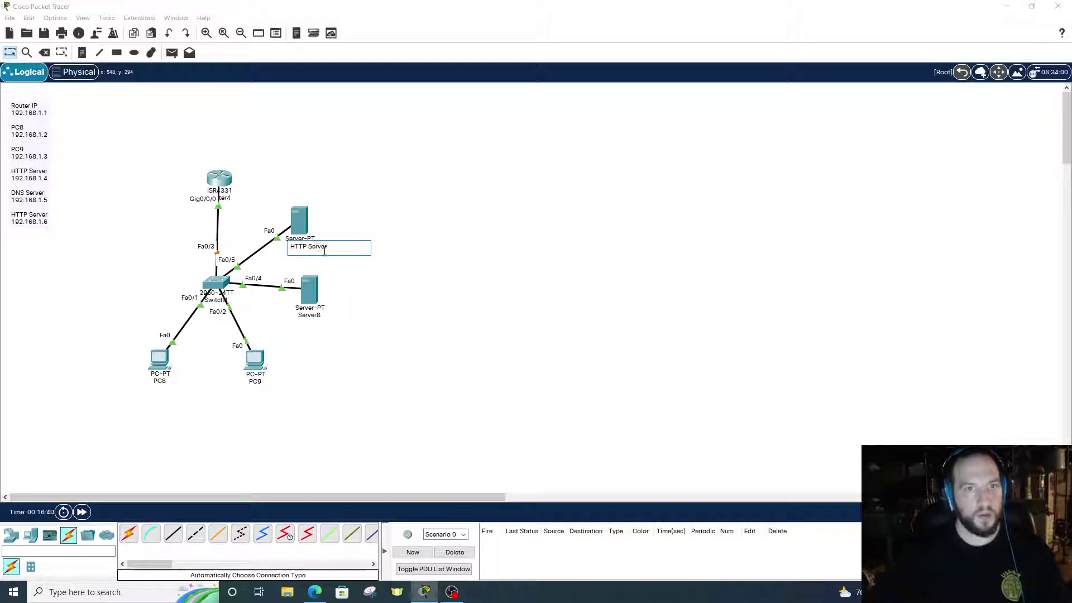
pyautogui.press('Return')
pyautogui.click(299, 218)
pyautogui.click(342, 196)
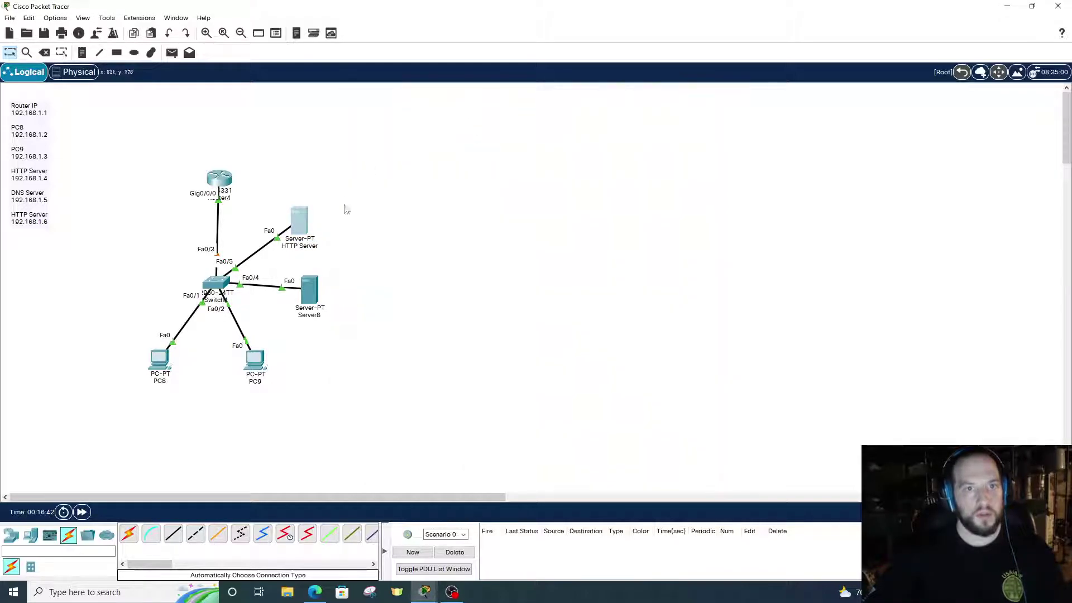
pyautogui.click(299, 221)
pyautogui.moveTo(470, 109); pyautogui.dragTo(525, 102)
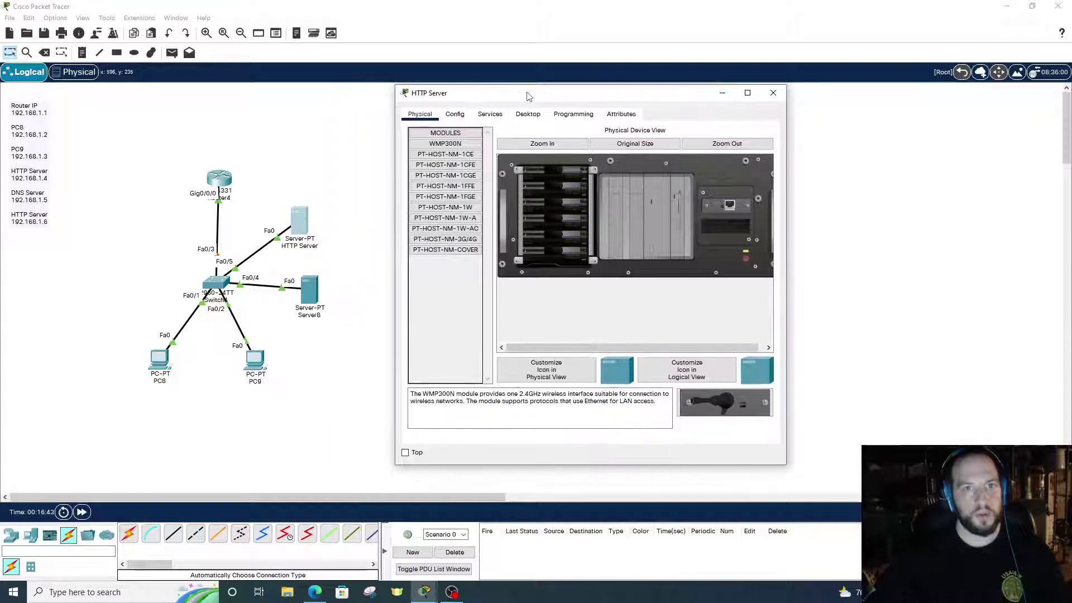
# Set the HTTP Server's gateway to 192.168.1.1 and DNS server to 192.168.1.5.
pyautogui.click(455, 114)
pyautogui.click(579, 221)
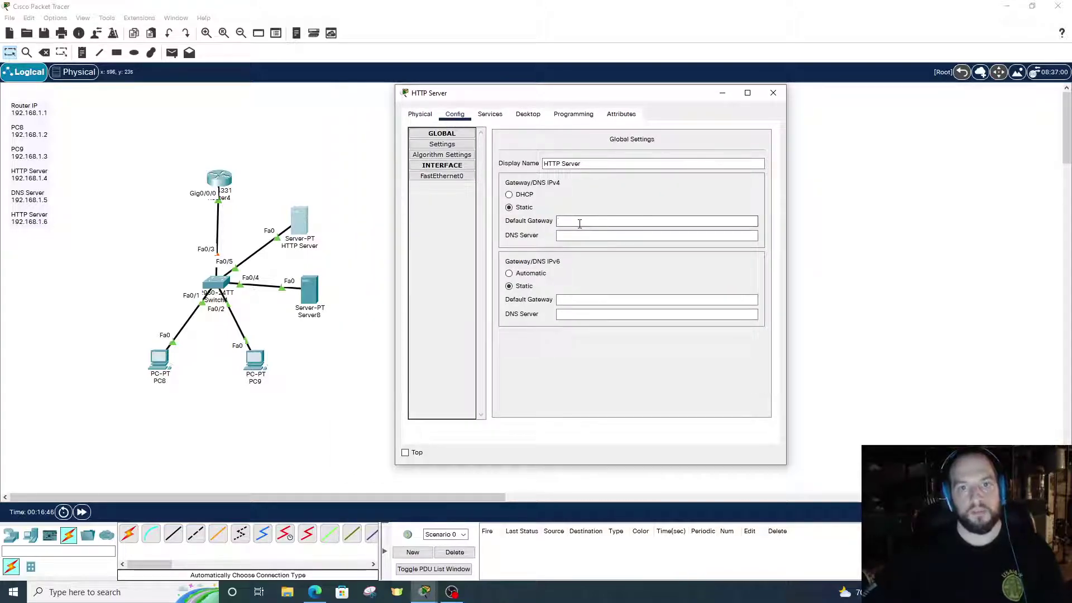
pyautogui.write('192.168.1.1')
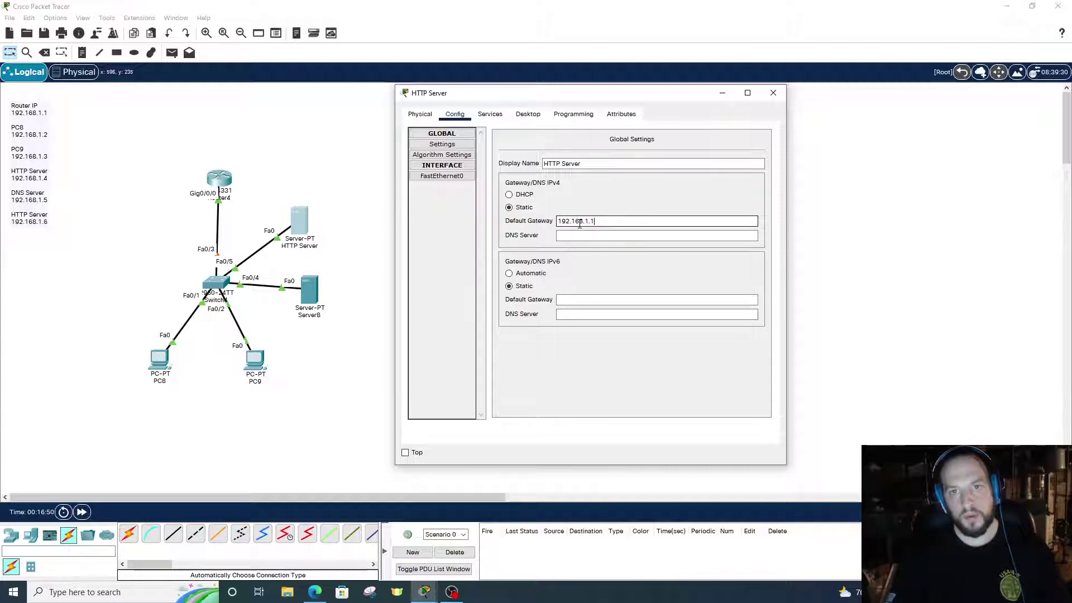
pyautogui.press('Tab')
pyautogui.write('192.16')
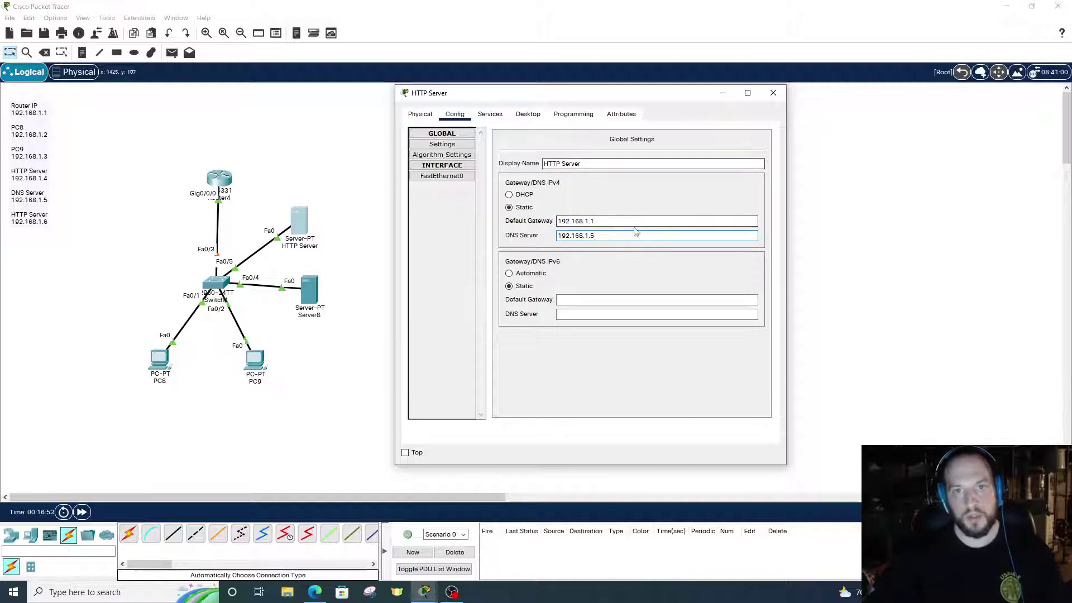
# Give the HTTP Server's FastEthernet0 address 192.168.1.6 with mask 255.255.255.0.
pyautogui.click(442, 175)
pyautogui.click(638, 226)
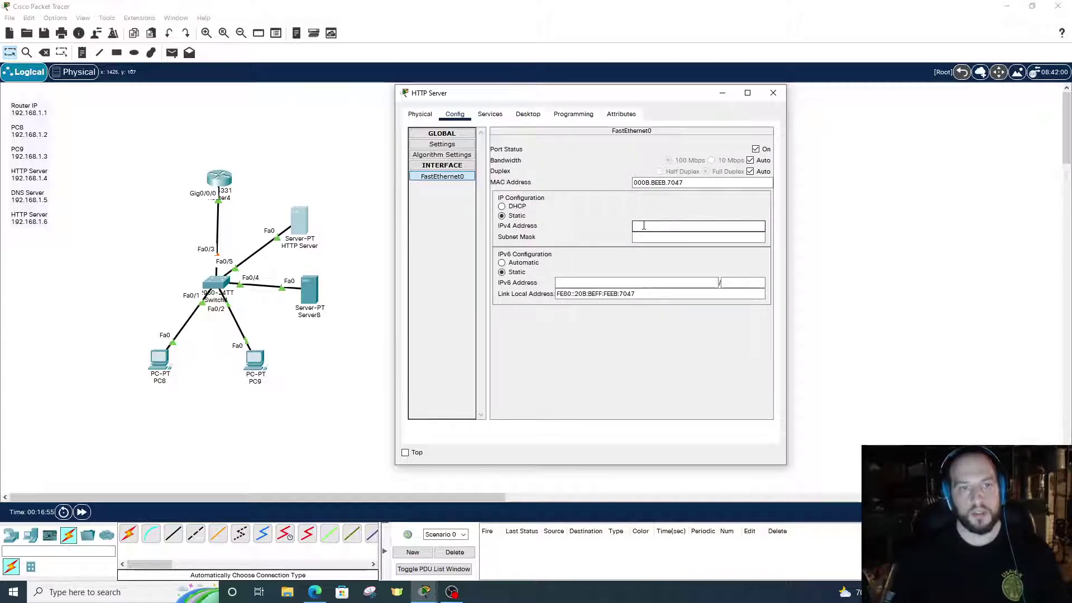
pyautogui.write('19')
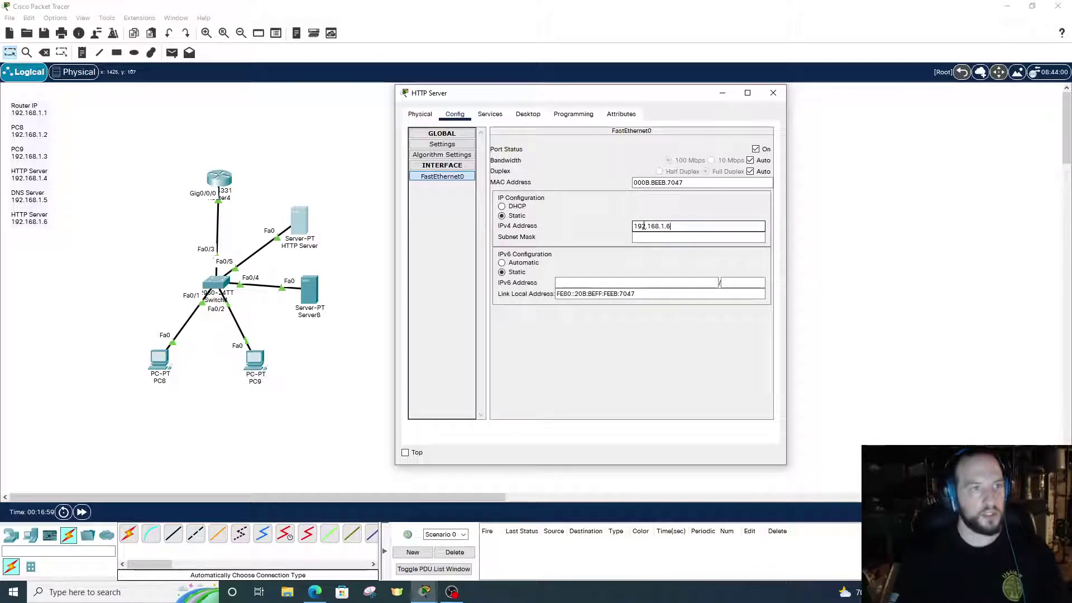
pyautogui.write('2.168.1.6')
pyautogui.press('Tab')
pyautogui.press('Tab')
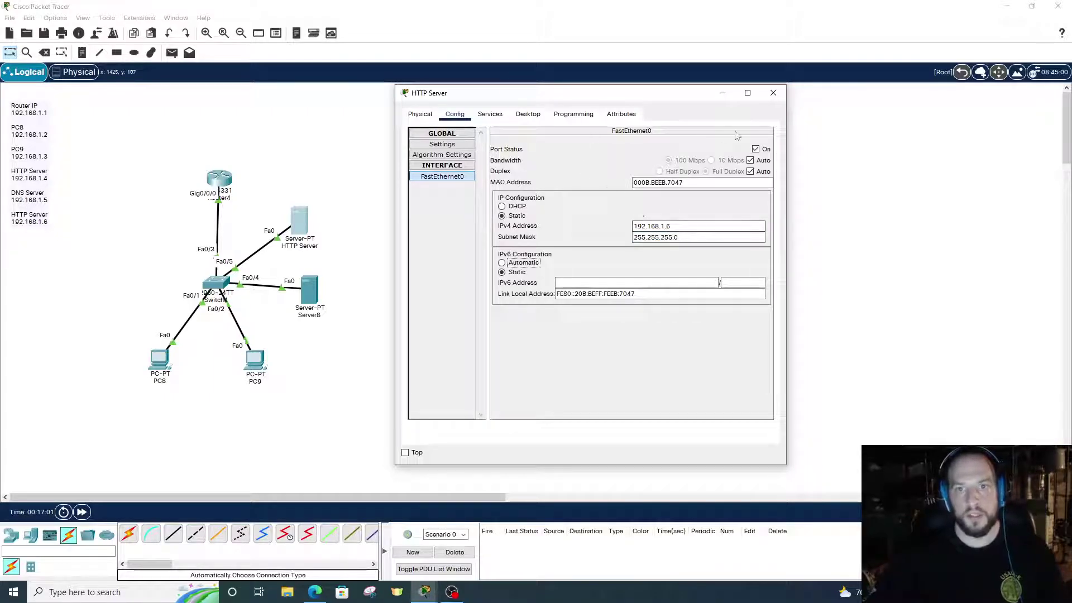
pyautogui.click(774, 92)
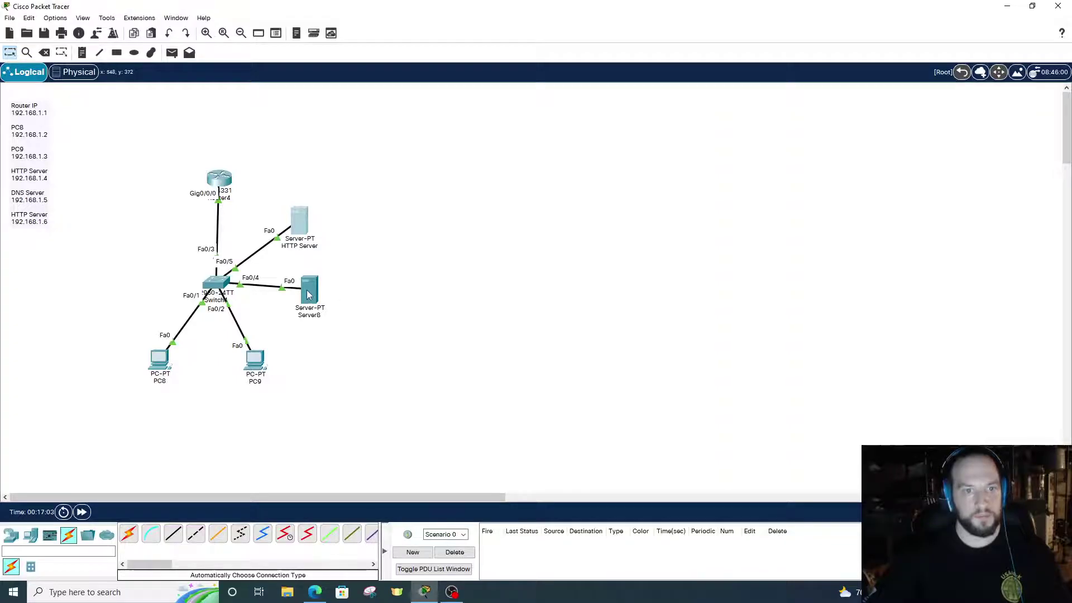
# Rename Server8 to 'DNS Server'.
pyautogui.click(309, 316)
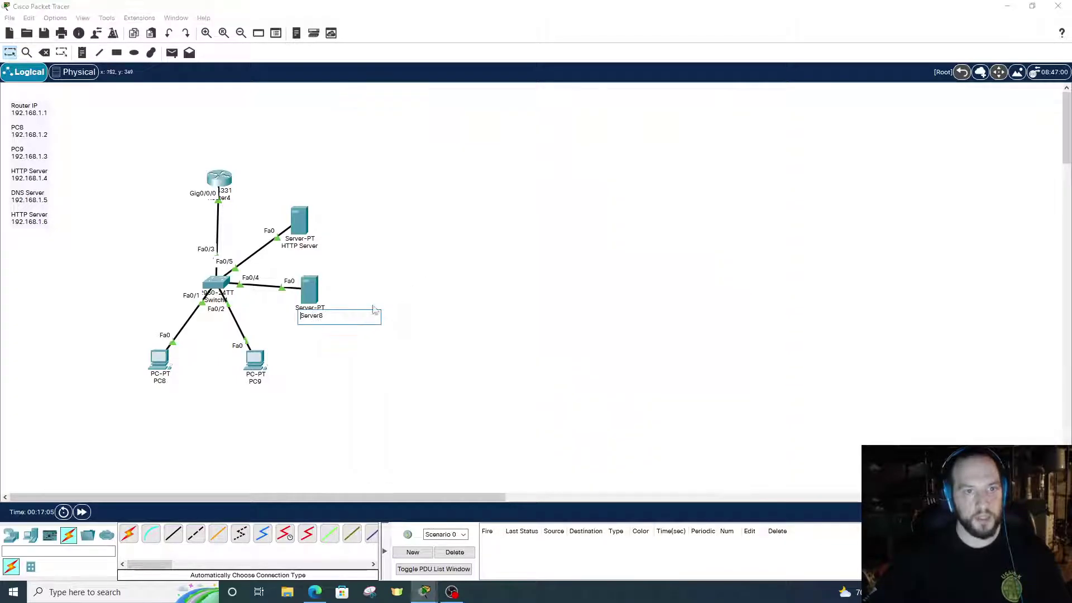
pyautogui.write('DNS S')
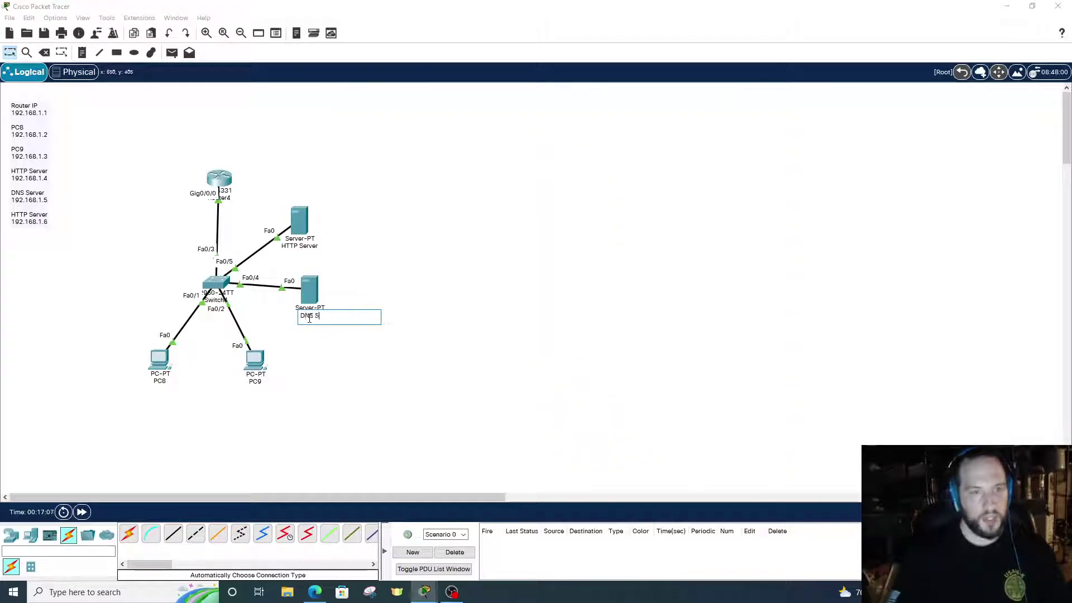
pyautogui.write('erver')
pyautogui.press('Return')
pyautogui.click(309, 289)
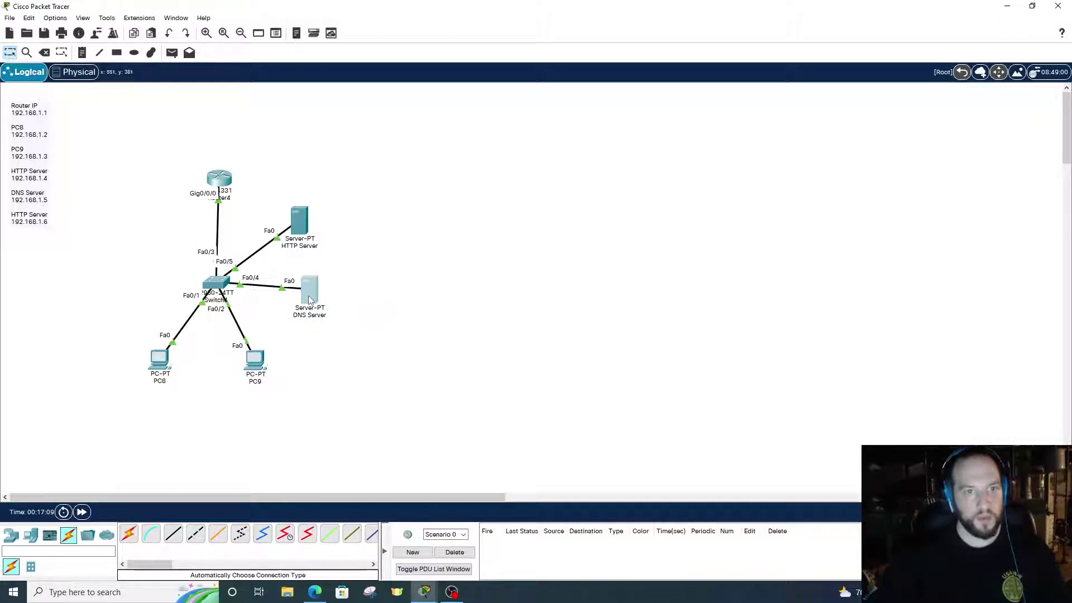
pyautogui.moveTo(519, 110); pyautogui.dragTo(629, 114)
# Set the DNS Server's gateway to 192.168.1.1 and DNS server to 192.168.1.5.
pyautogui.click(510, 126)
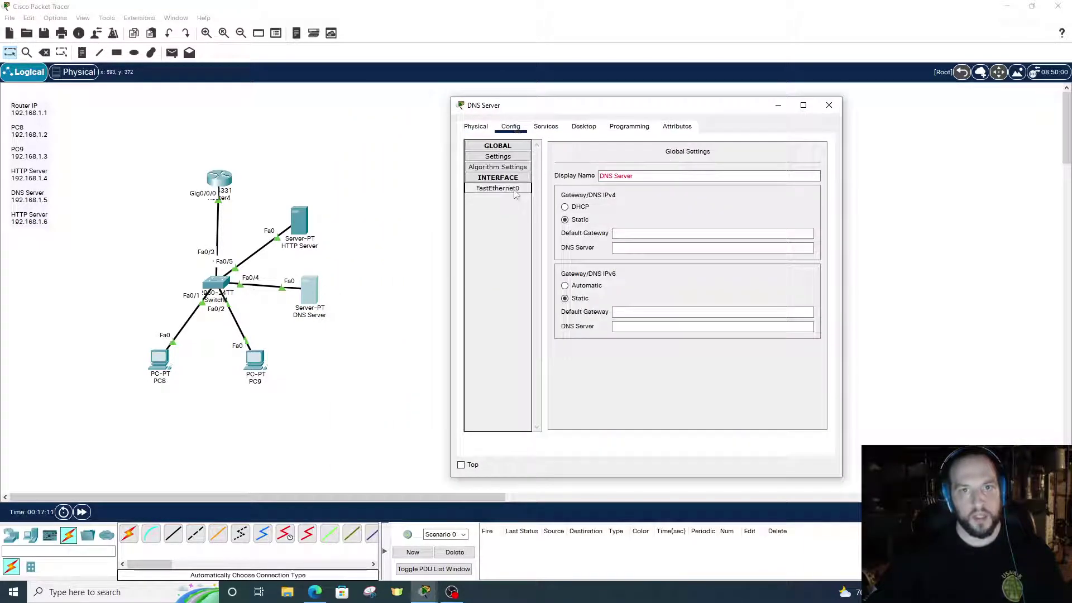
pyautogui.click(633, 233)
pyautogui.write('192.')
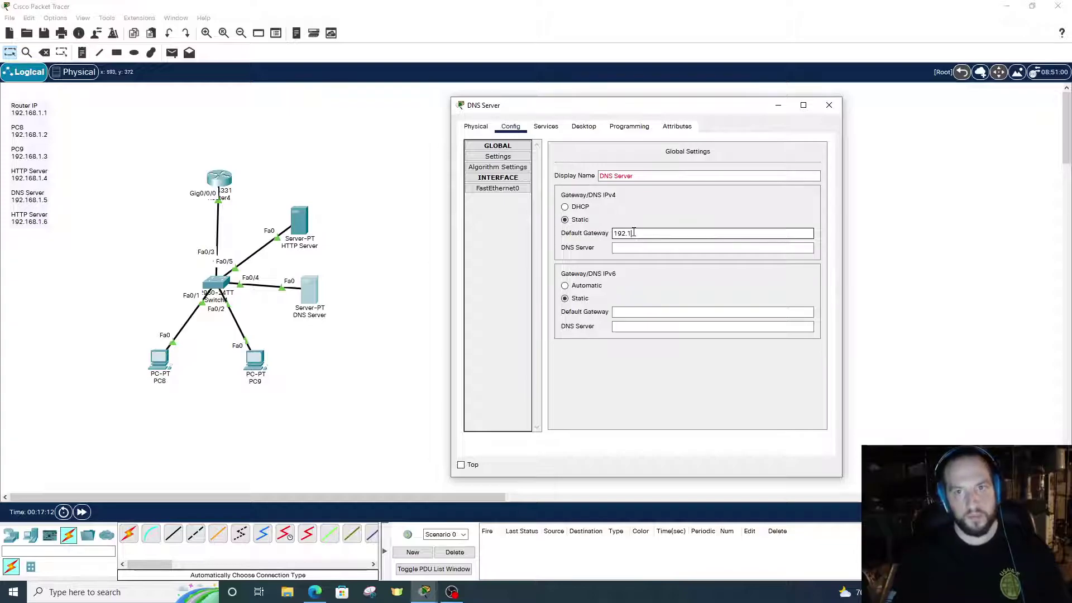
pyautogui.write('192.168.1.5')
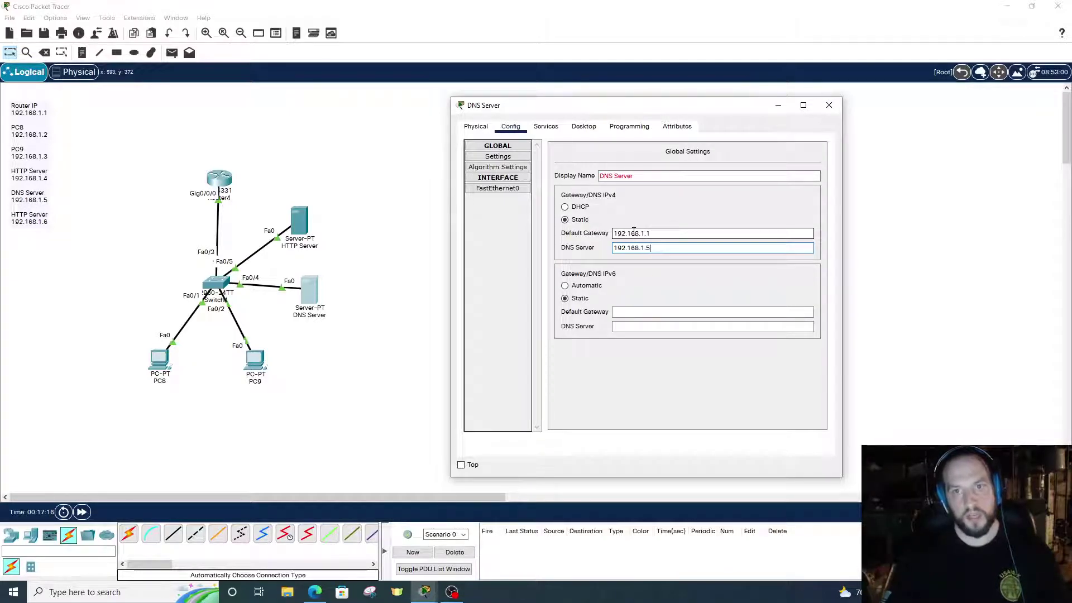
# Give the DNS Server's FastEthernet0 address 192.168.1.5 with mask 255.255.255.0.
pyautogui.click(498, 188)
pyautogui.click(717, 240)
pyautogui.write('192.16')
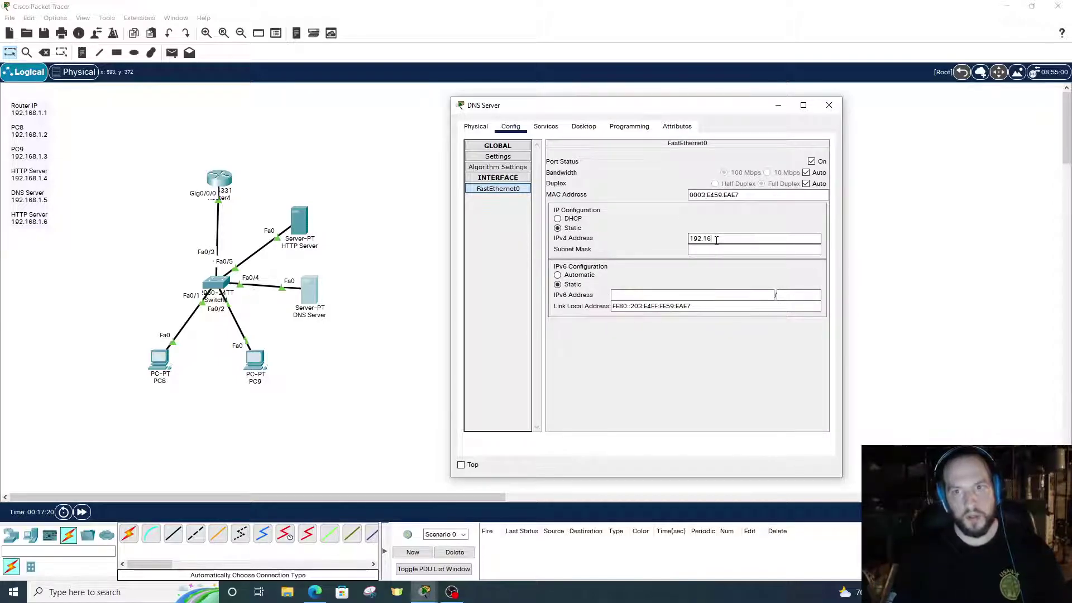
pyautogui.write('8.1.5')
pyautogui.press('Tab')
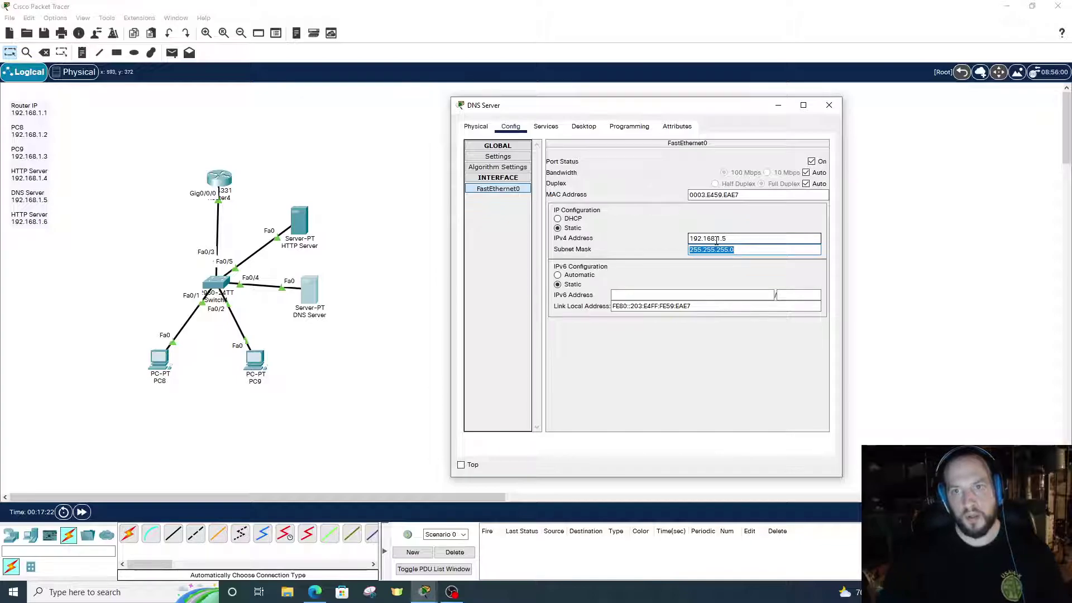
pyautogui.click(829, 105)
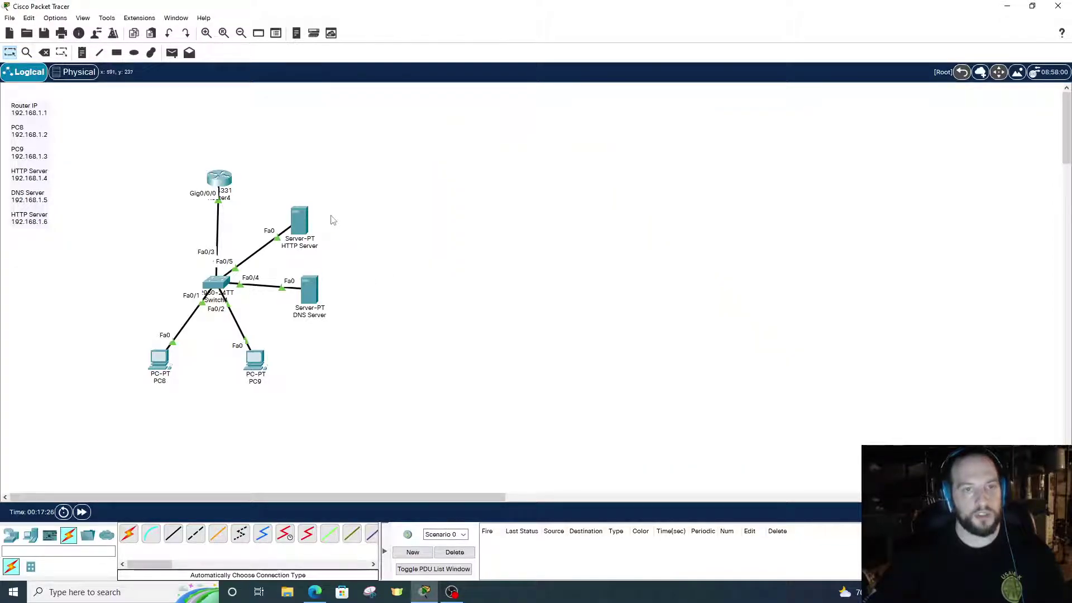
pyautogui.click(306, 229)
pyautogui.click(313, 202)
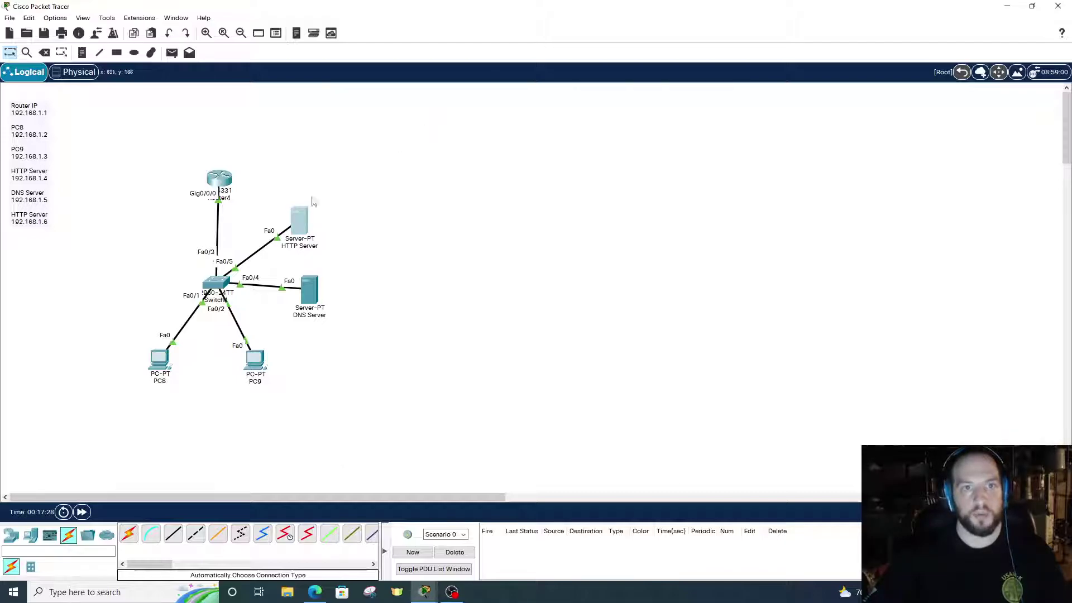
pyautogui.click(304, 225)
pyautogui.moveTo(472, 105); pyautogui.dragTo(491, 103)
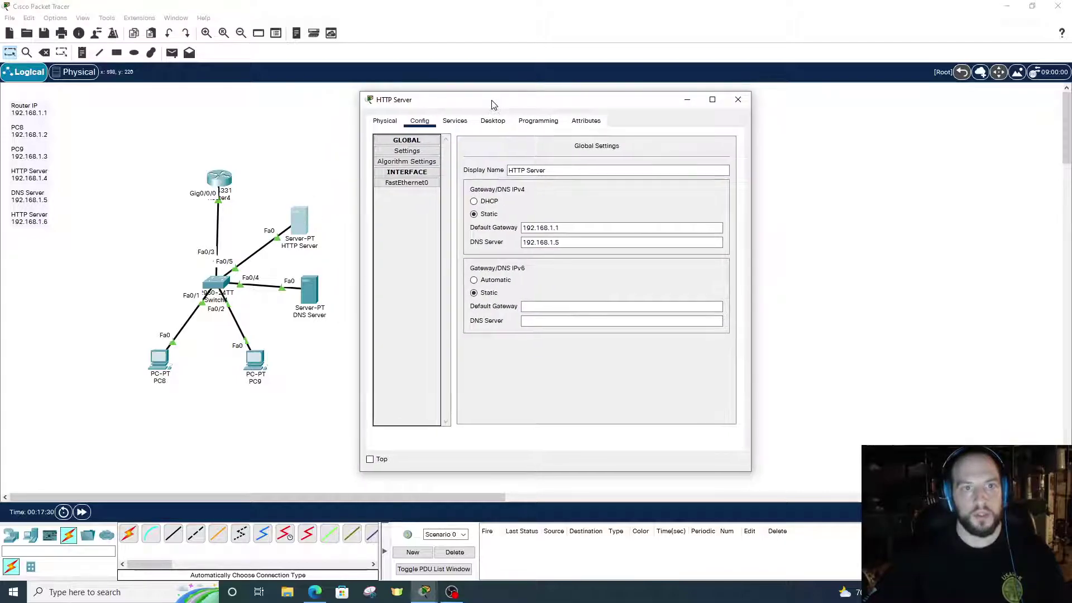
pyautogui.click(455, 122)
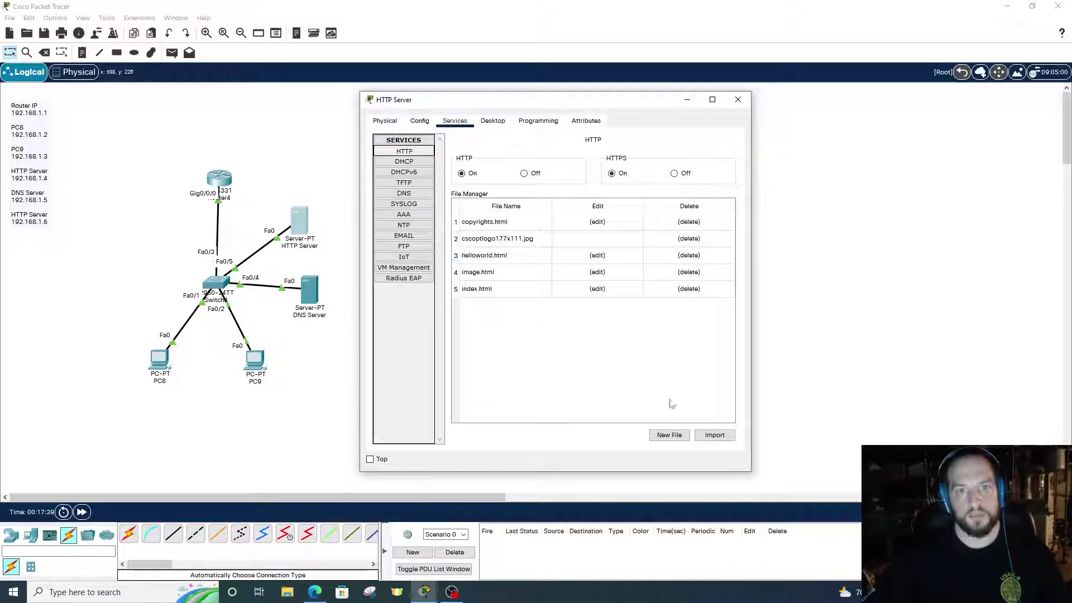
pyautogui.click(738, 101)
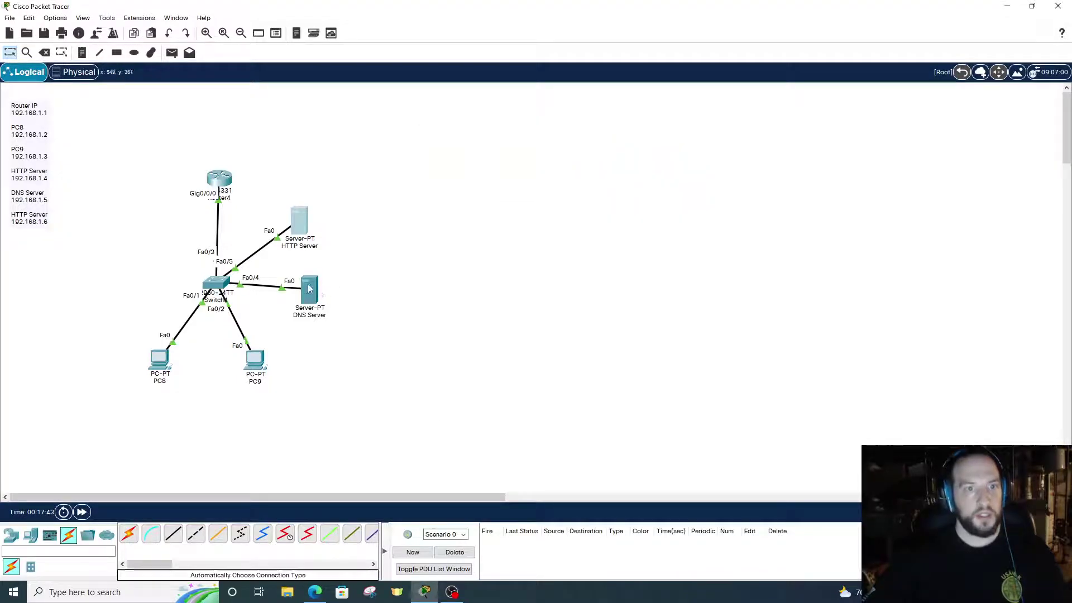
pyautogui.click(310, 288)
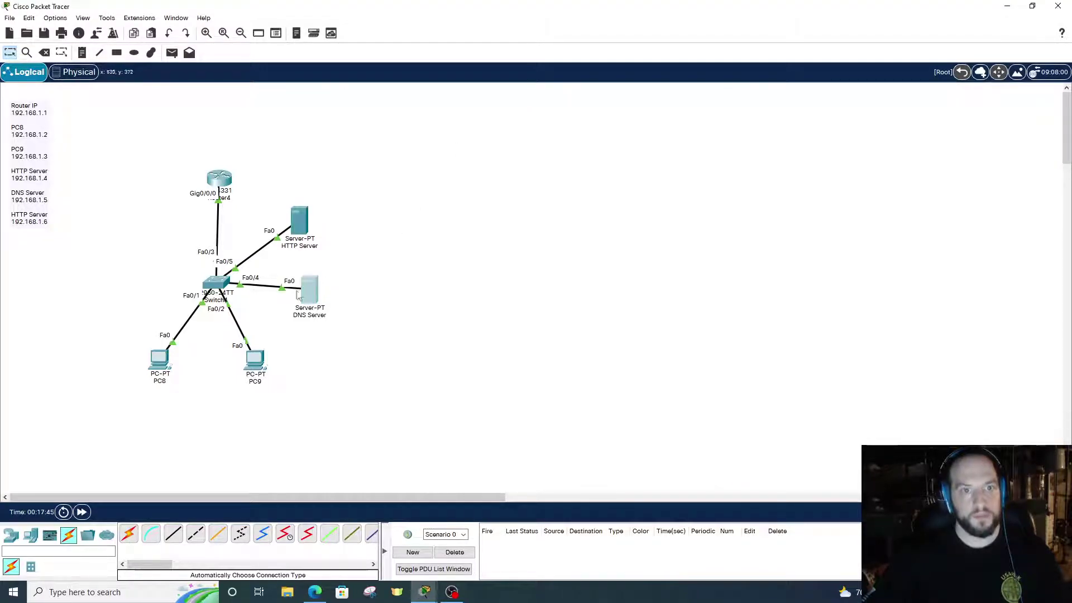
# Add a DNS A record mapping cisco.com to 192.168.1.6 on the DNS Server.
pyautogui.click(306, 290)
pyautogui.click(435, 115)
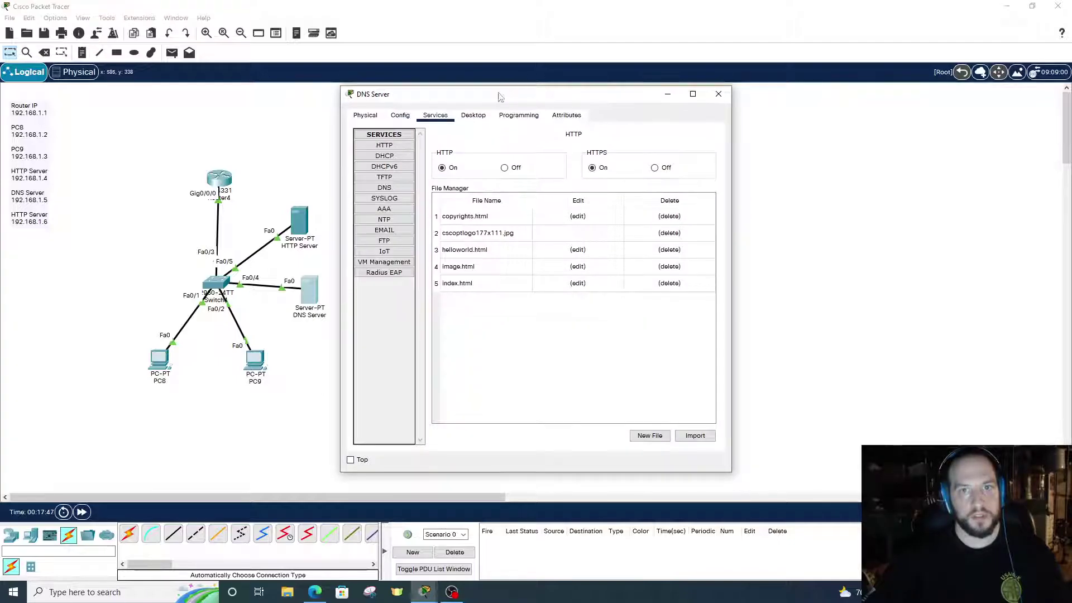
pyautogui.click(384, 188)
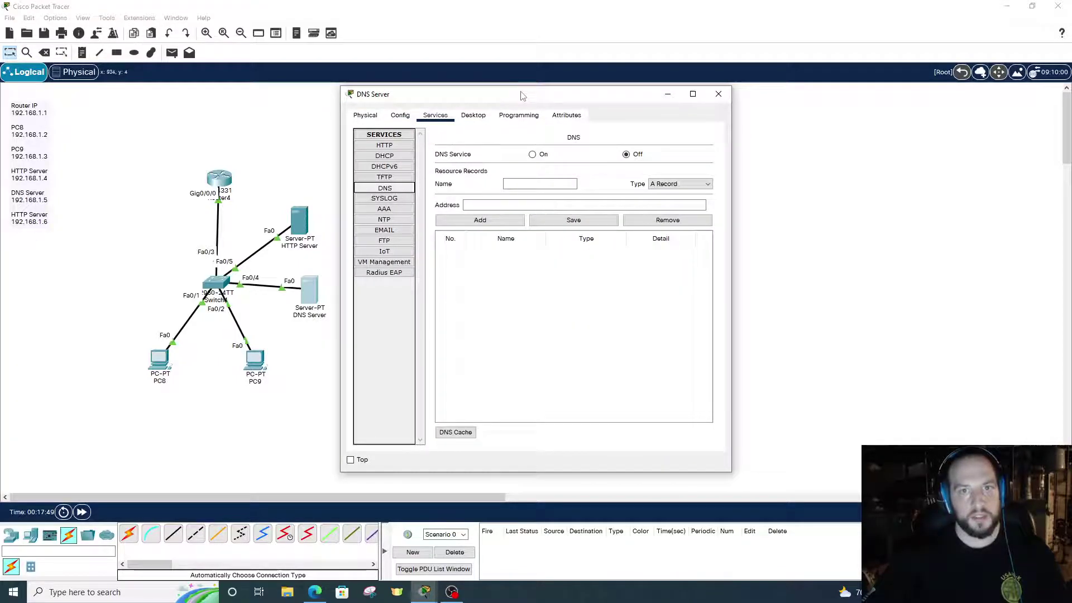
pyautogui.moveTo(522, 95); pyautogui.dragTo(551, 95)
pyautogui.click(570, 184)
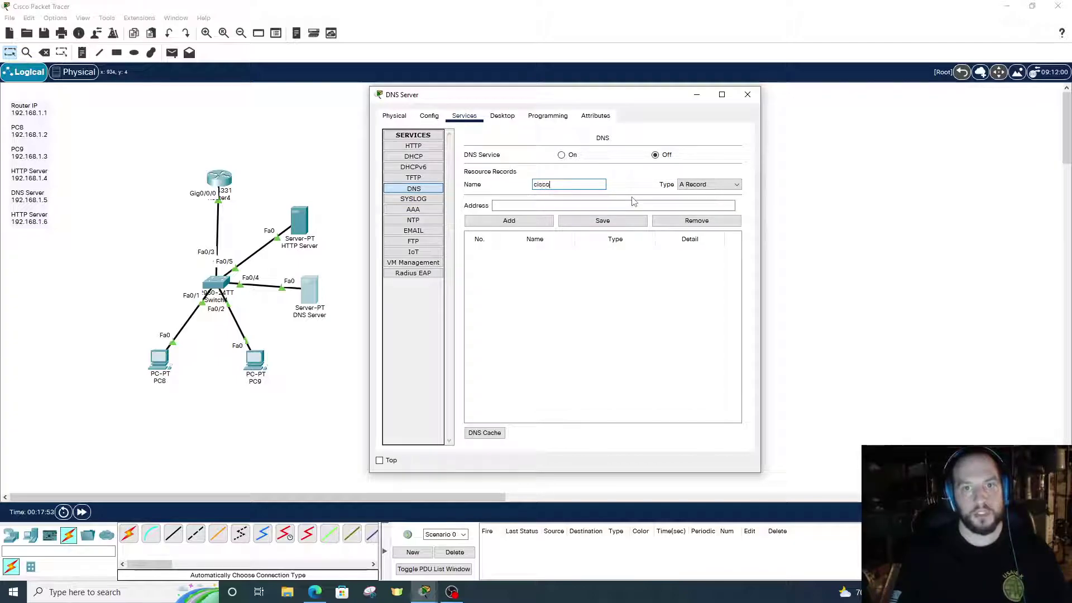
pyautogui.click(693, 185)
pyautogui.click(696, 194)
pyautogui.click(581, 206)
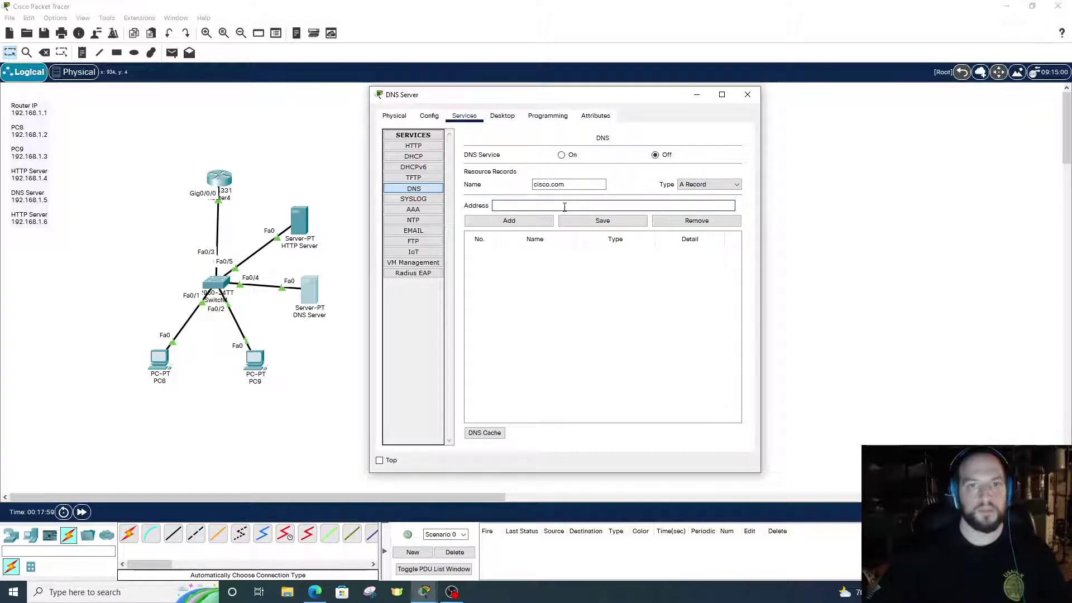
pyautogui.write('192.168.1.6')
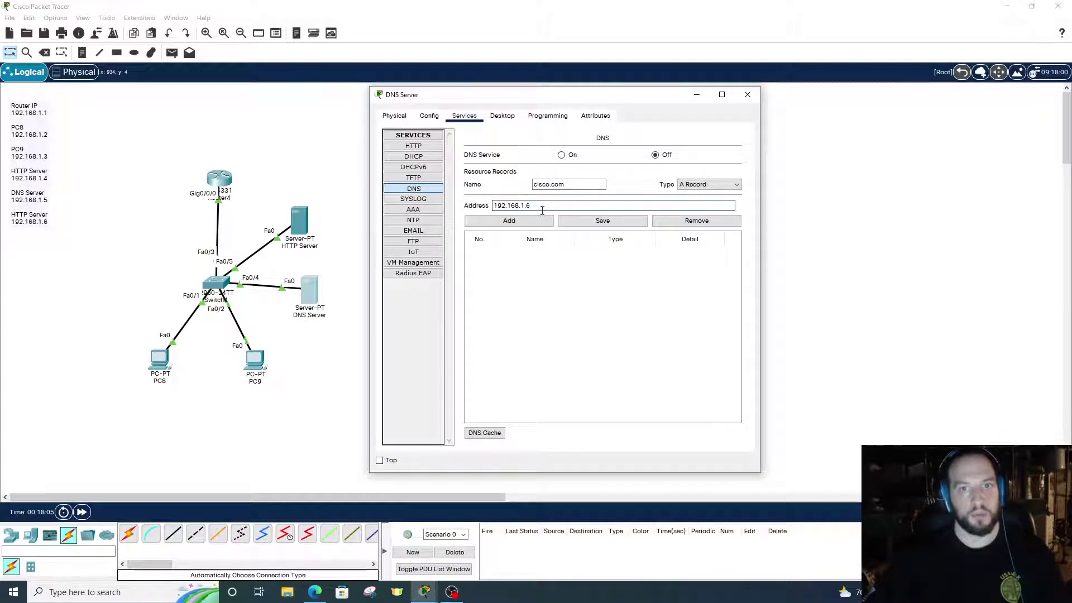
pyautogui.click(511, 221)
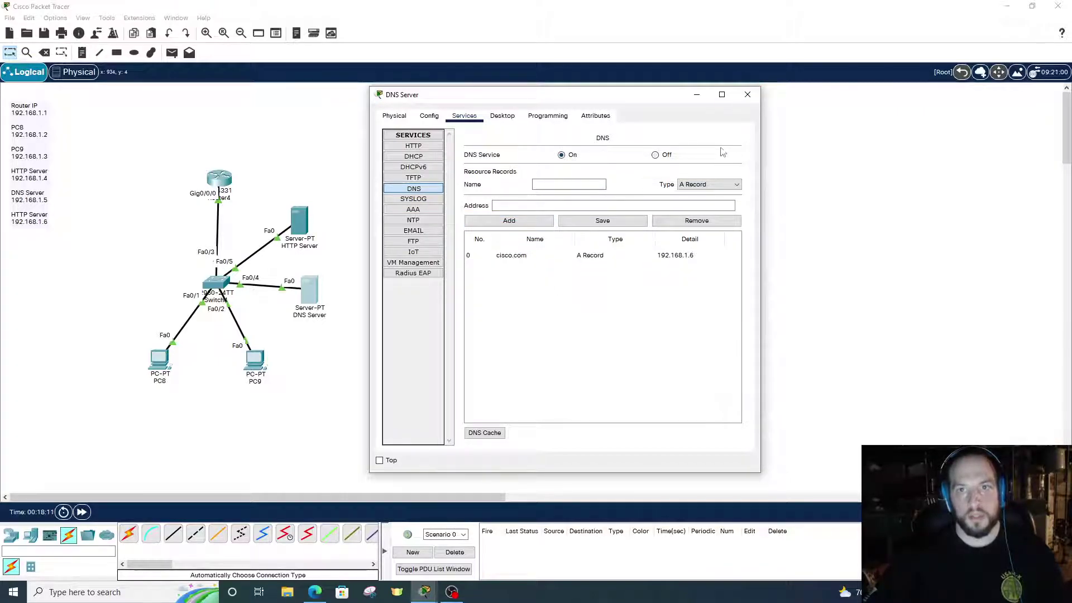
# Load cisco.com in PC8's web browser to reach the Packet Tracer welcome page.
pyautogui.click(748, 95)
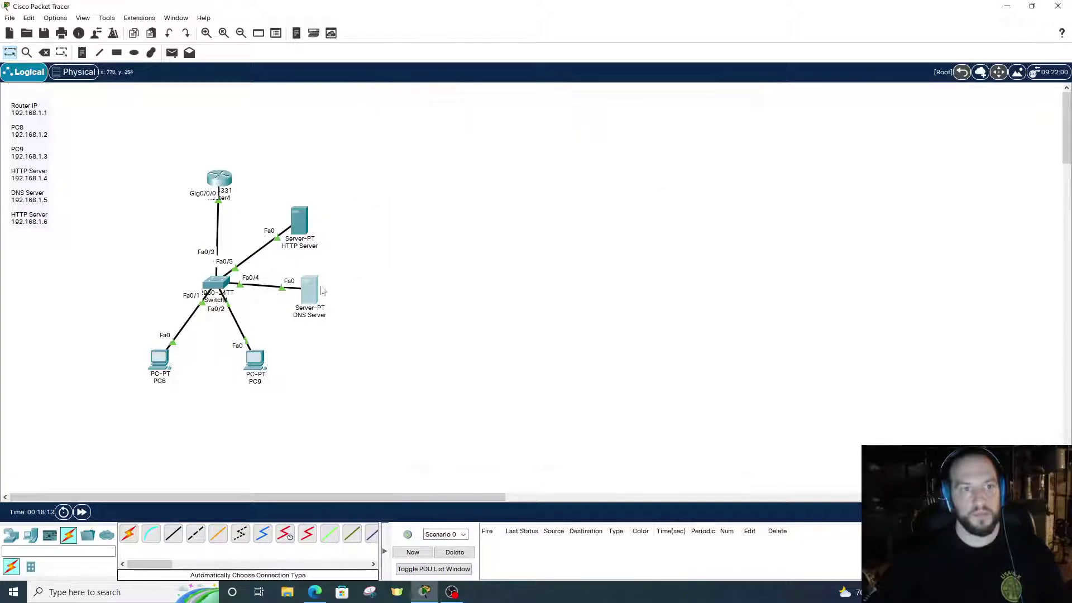
pyautogui.click(161, 364)
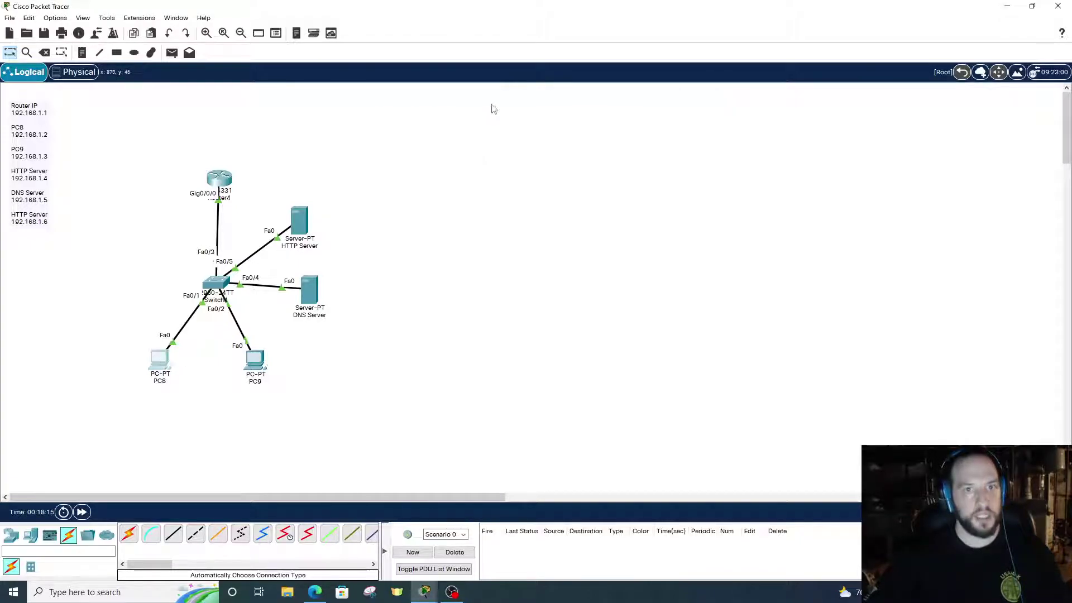
pyautogui.moveTo(504, 101); pyautogui.dragTo(605, 90)
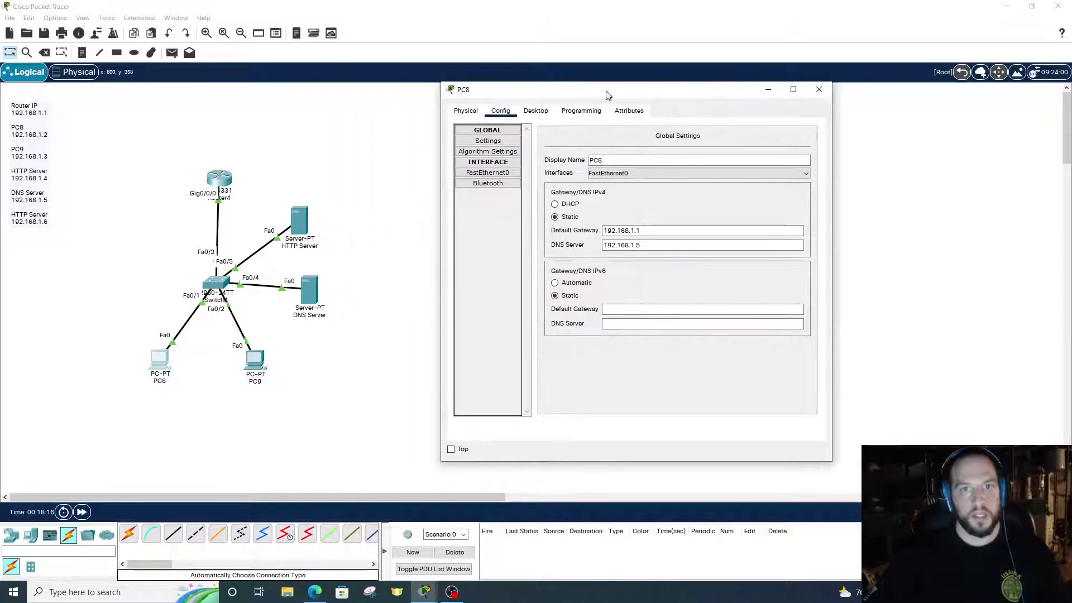
pyautogui.click(537, 114)
pyautogui.click(760, 161)
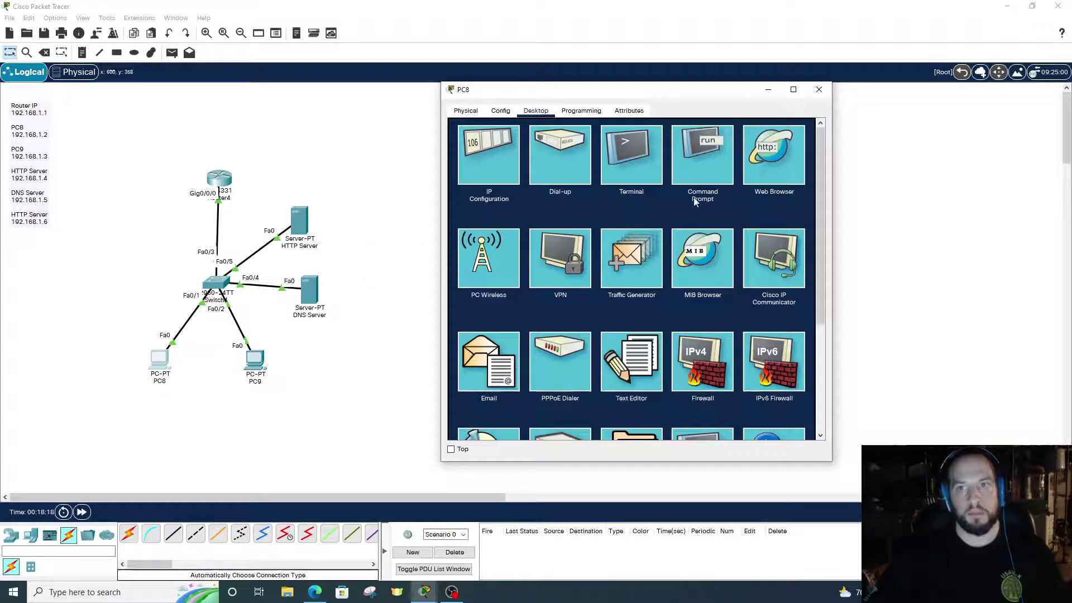
pyautogui.click(563, 144)
pyautogui.write('cisco.com')
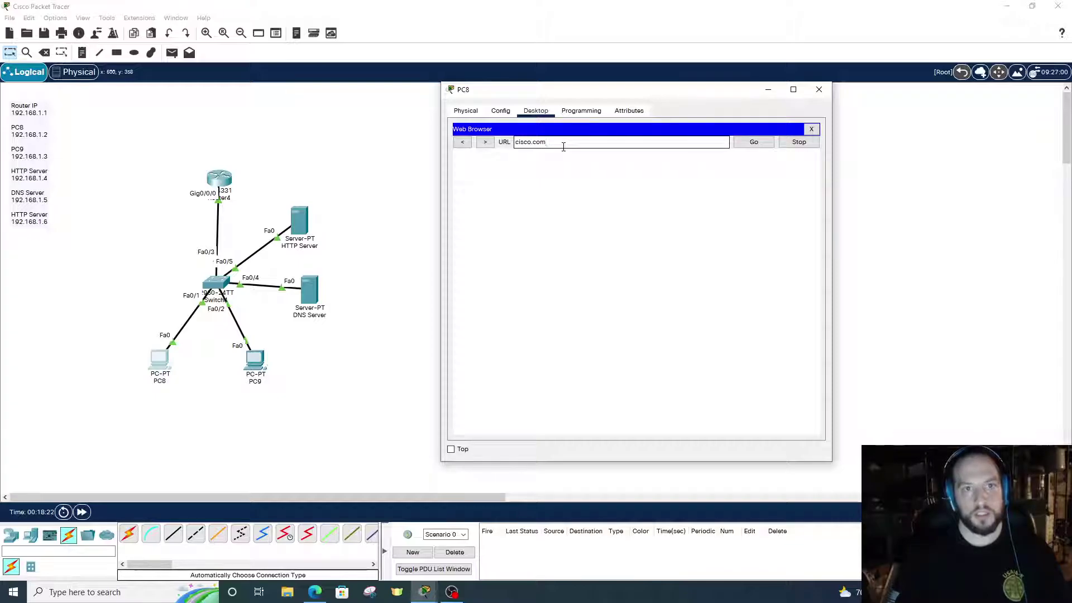
pyautogui.press('Return')
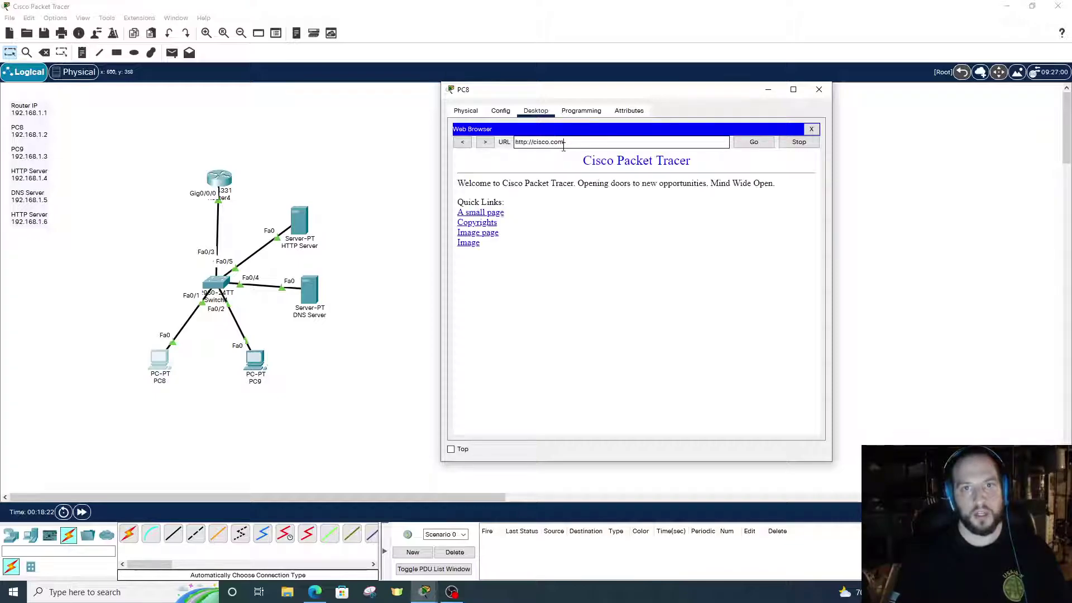